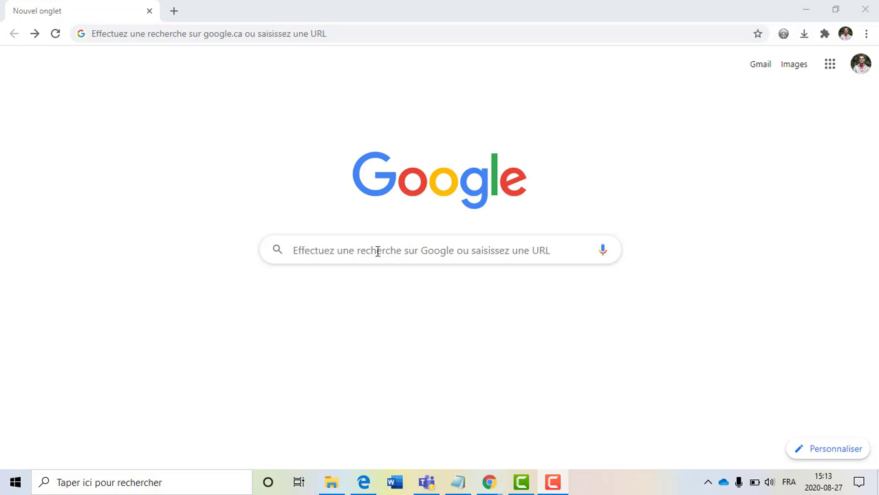
- Search Google for 'Webstorm étudiant'
left_click(380, 246)
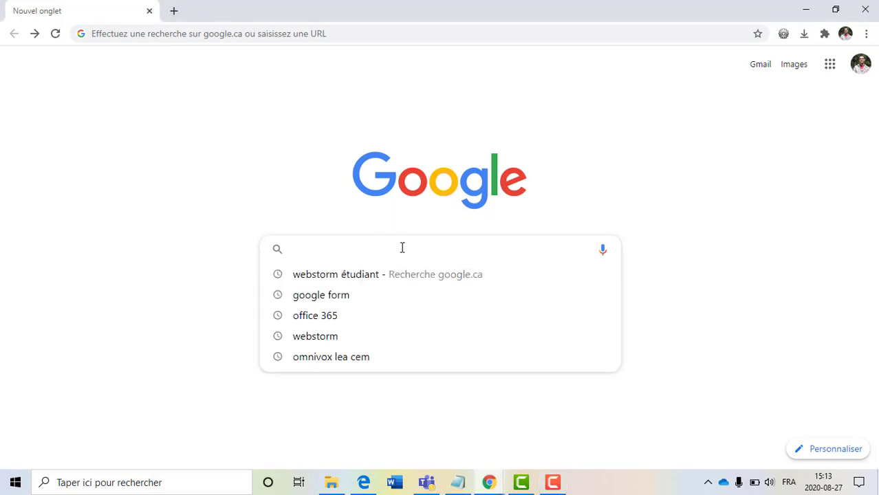
type("Webstor")
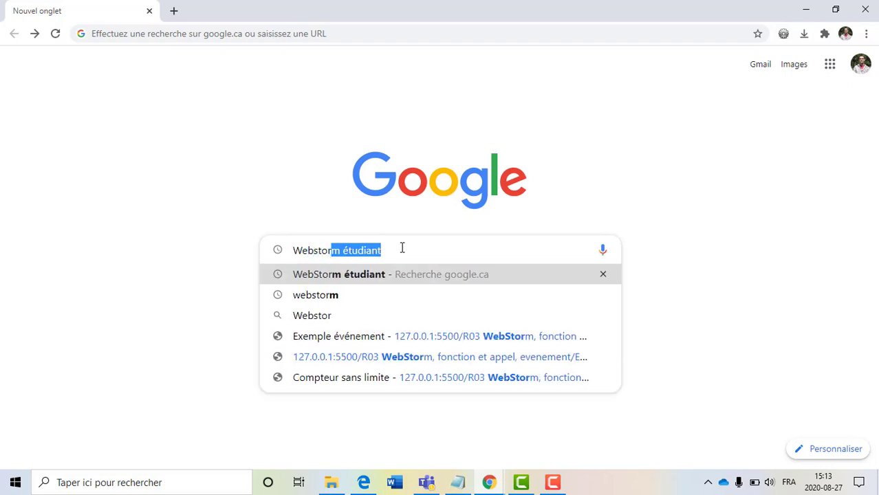
type("m")
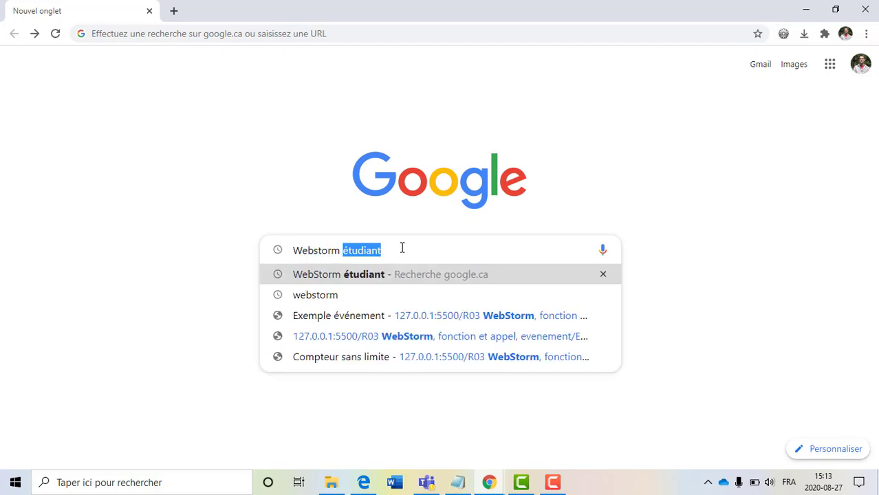
type(" étudiant")
key("Return")
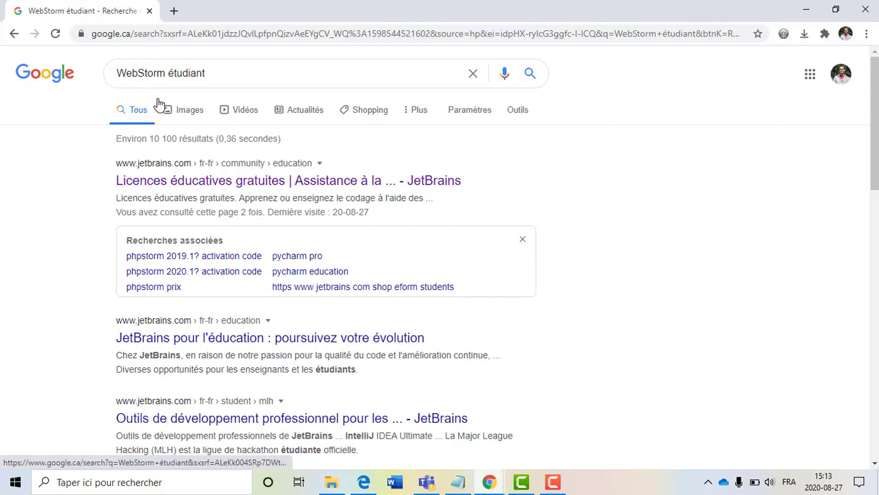
- Open JetBrains' free educational licences result, review the student terms, and choose 'Postuler maintenant'
left_click(162, 185)
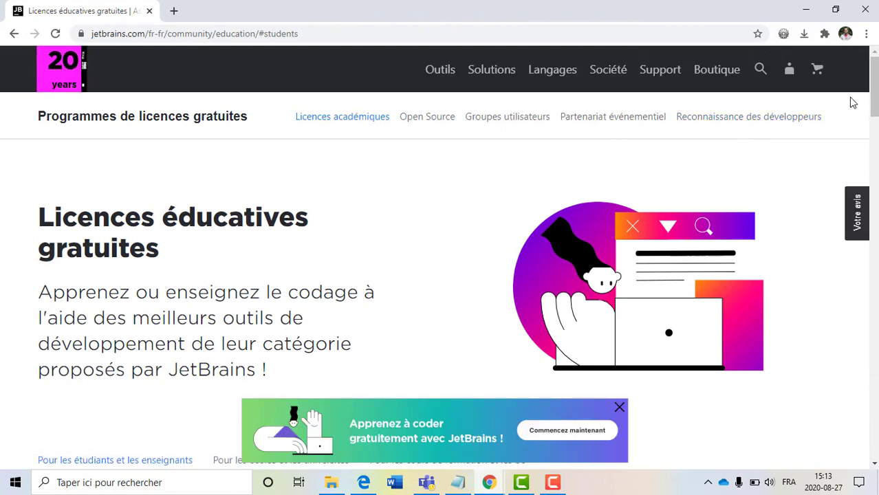
left_click_drag(875, 108, 875, 120)
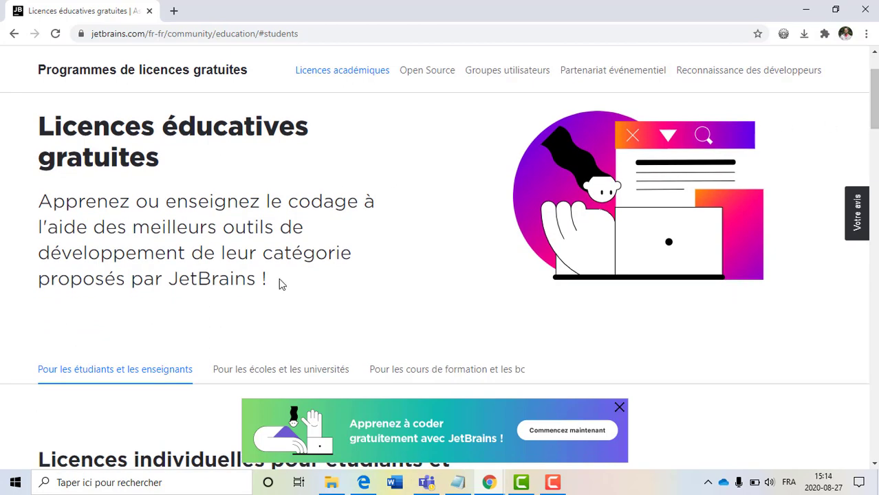
scroll(291, 286, "down", 3)
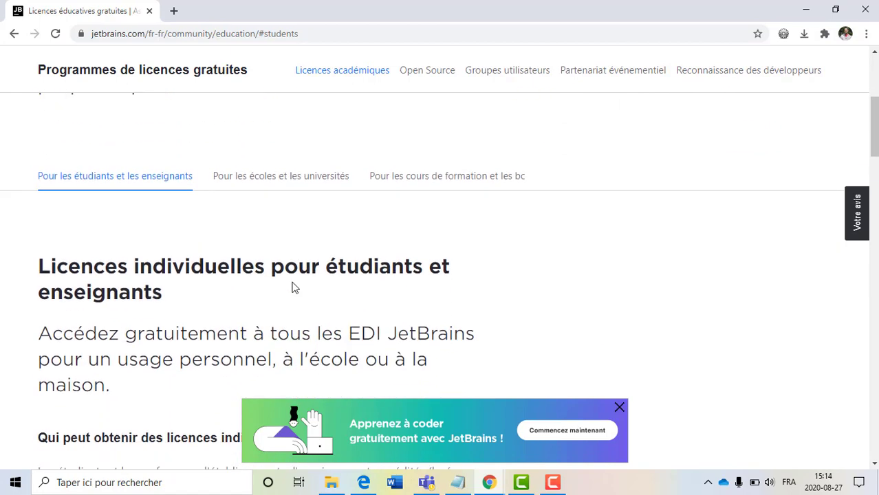
scroll(291, 286, "down", 2)
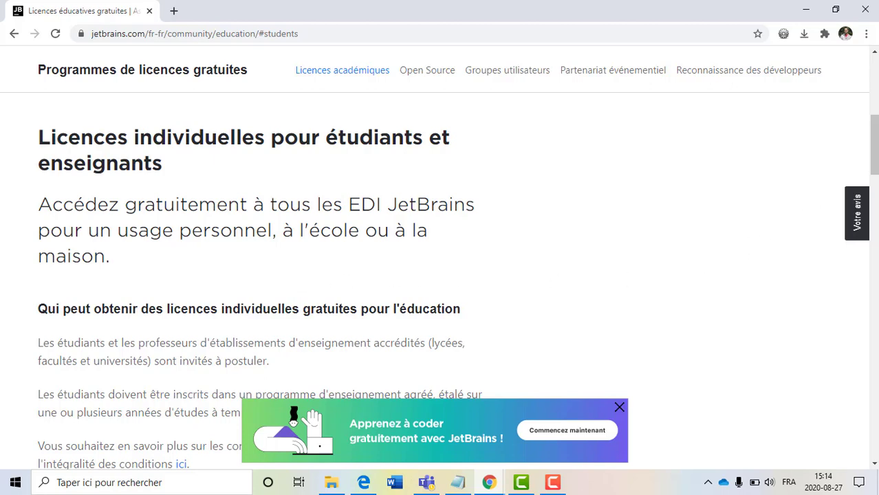
scroll(874, 152, "down", 2)
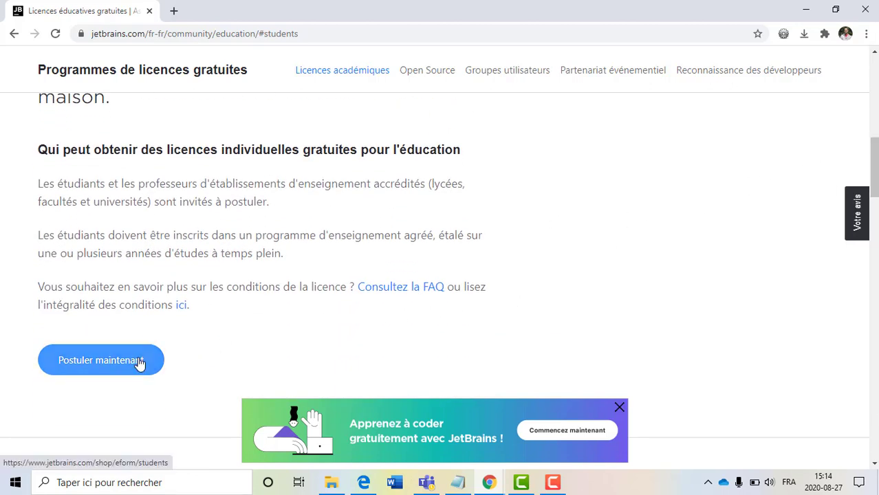
scroll(175, 289, "up", 1)
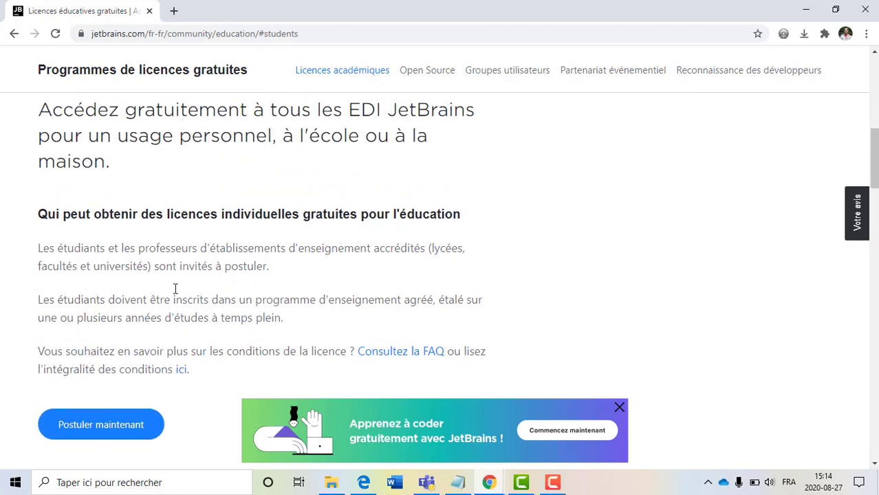
scroll(874, 152, "up", 3)
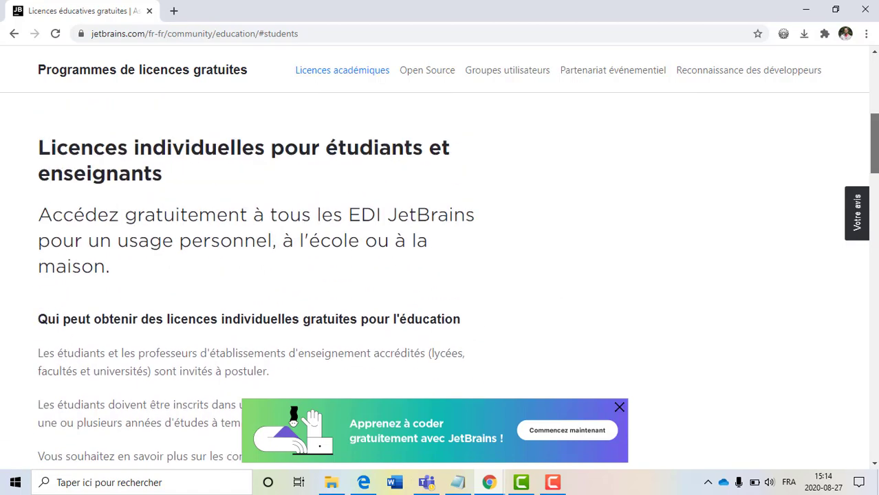
scroll(443, 189, "up", 1)
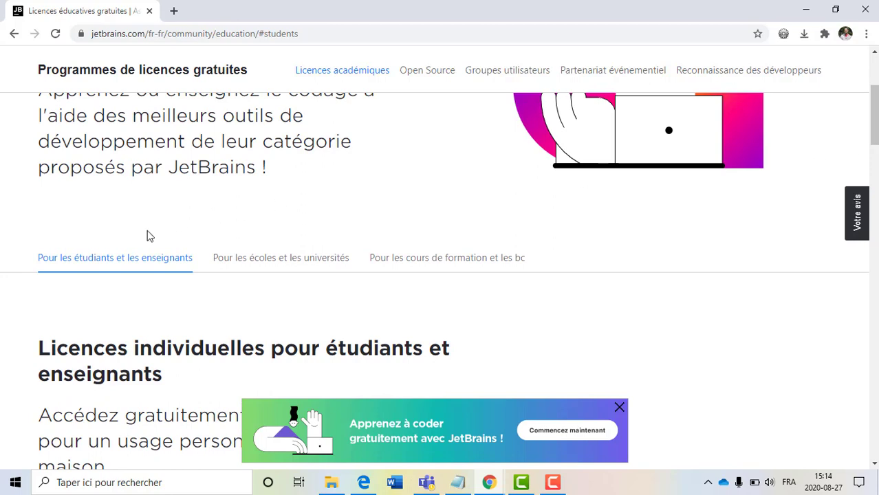
scroll(141, 314, "down", 5)
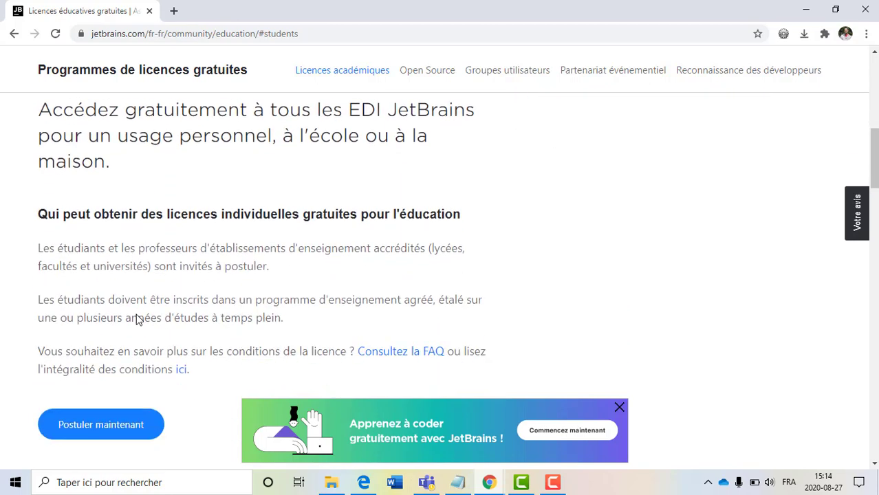
left_click(113, 412)
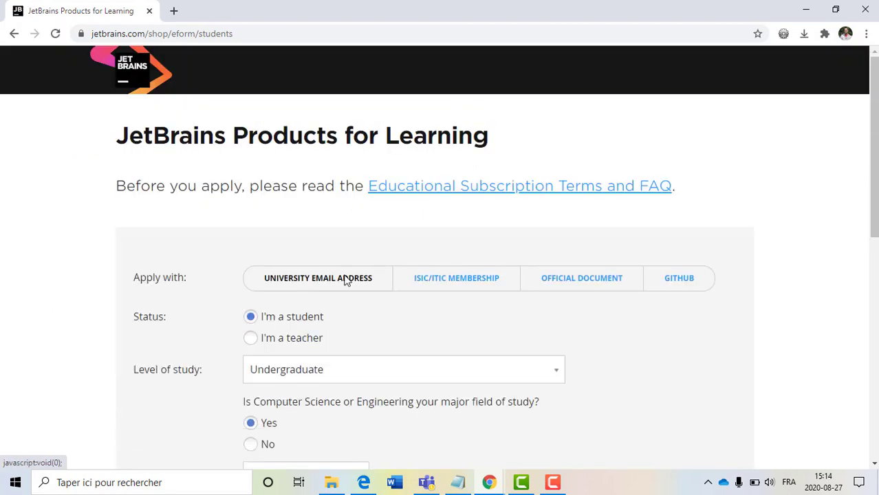
- Keep Undergraduate as level of study and answer Yes to the Computer Science or Engineering major question
scroll(347, 281, "down", 2)
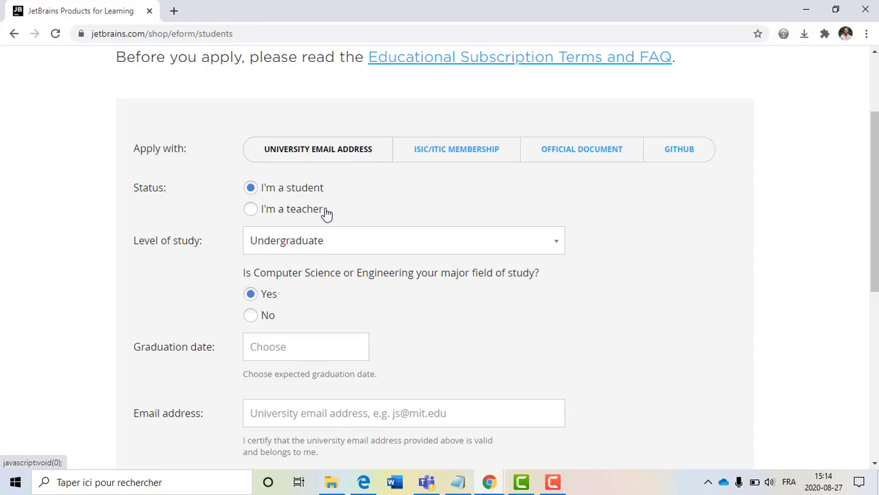
scroll(303, 185, "down", 1)
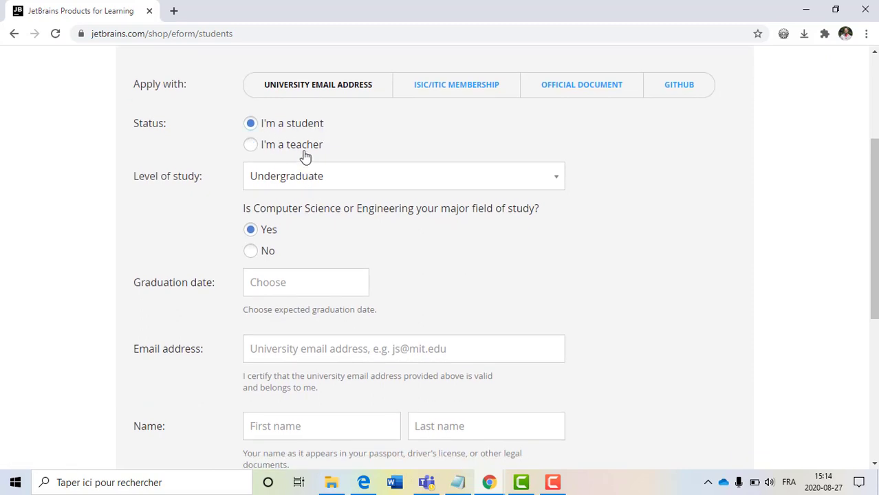
left_click(299, 175)
left_click(303, 239)
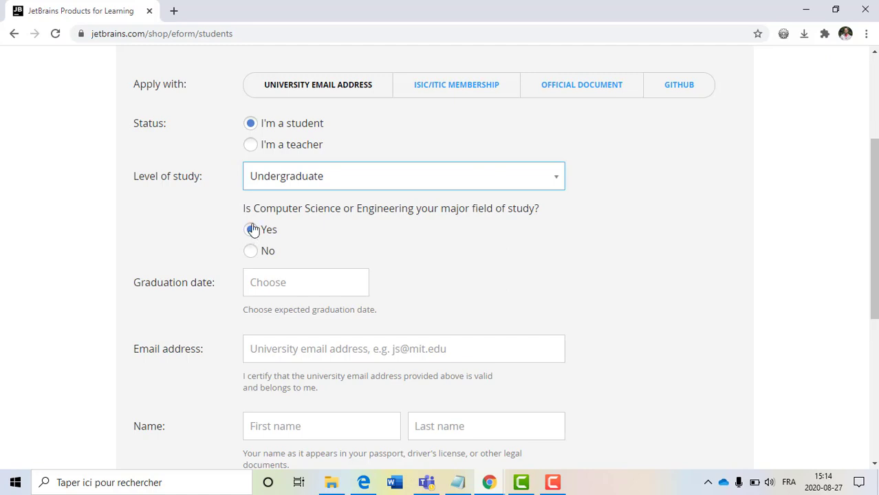
left_click_drag(255, 207, 332, 209)
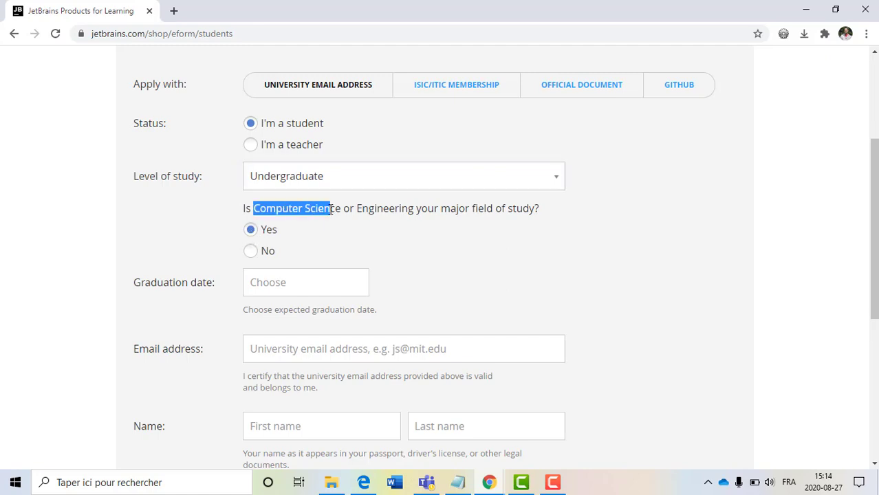
double_click(370, 207)
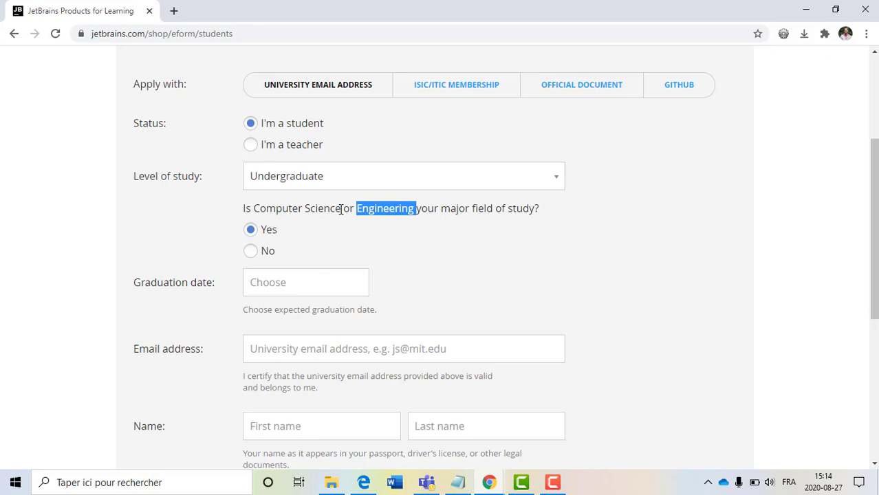
left_click(269, 234)
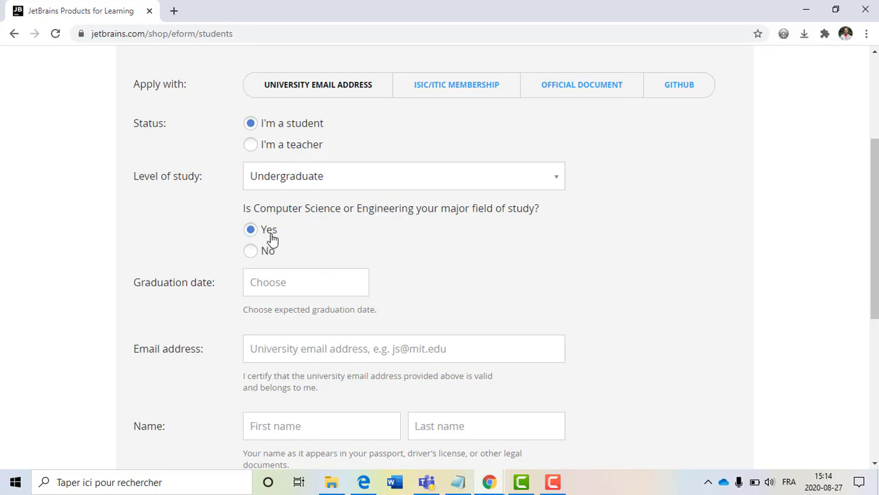
- Set the graduation date to Jan 01, 2025 in the date picker
left_click(284, 285)
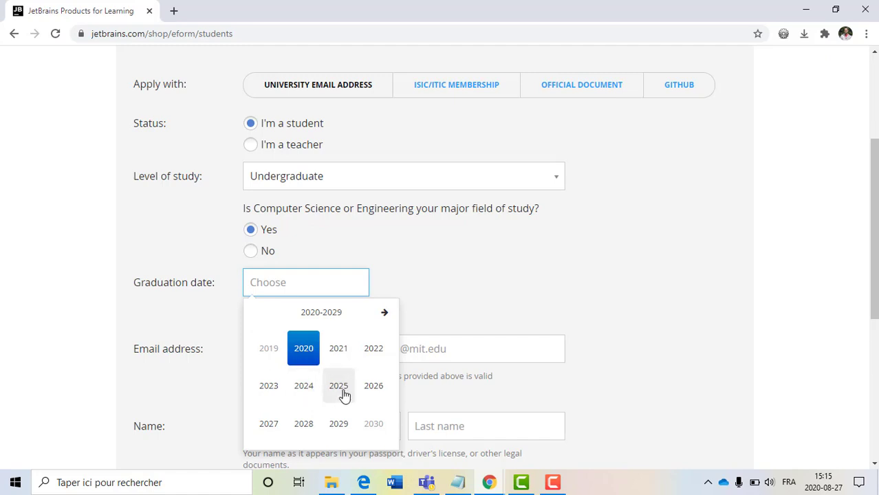
left_click(343, 397)
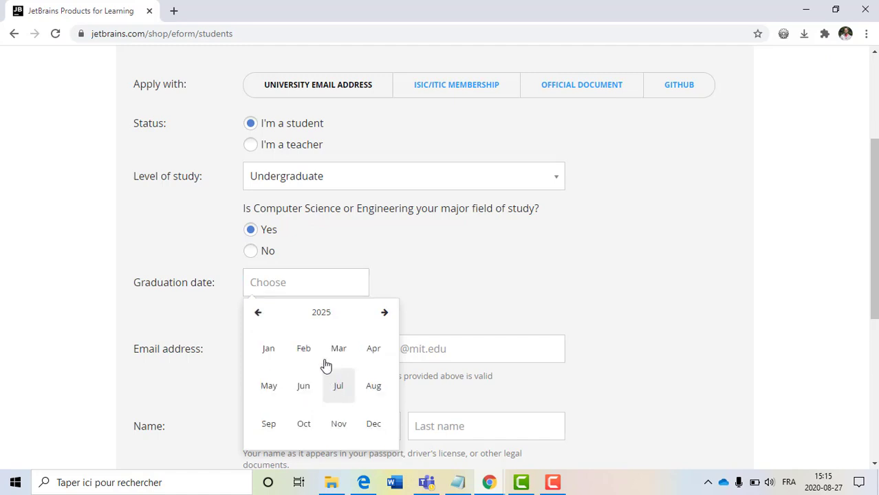
left_click(273, 353)
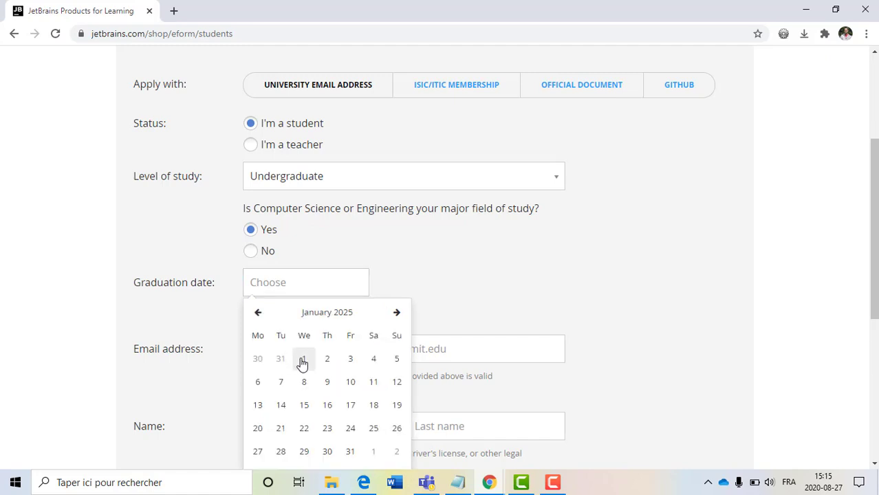
left_click(304, 359)
scroll(389, 323, "down", 1)
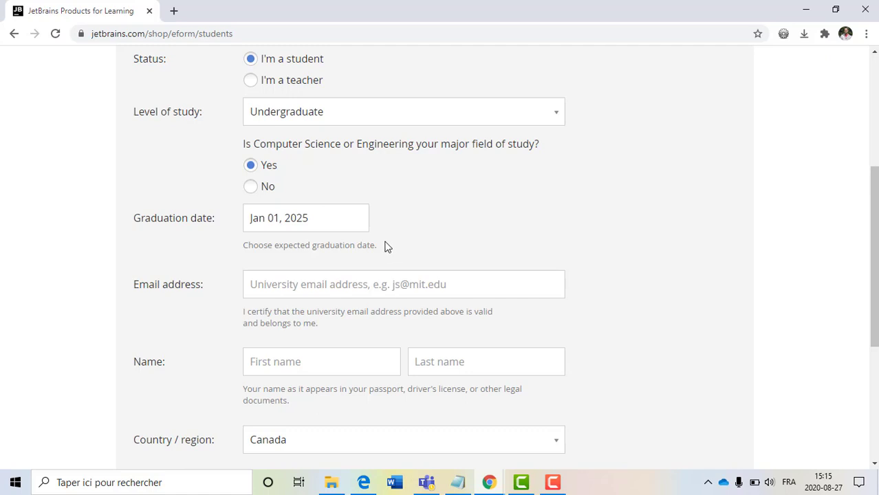
left_click(347, 282)
left_click(468, 259)
scroll(467, 259, "down", 1)
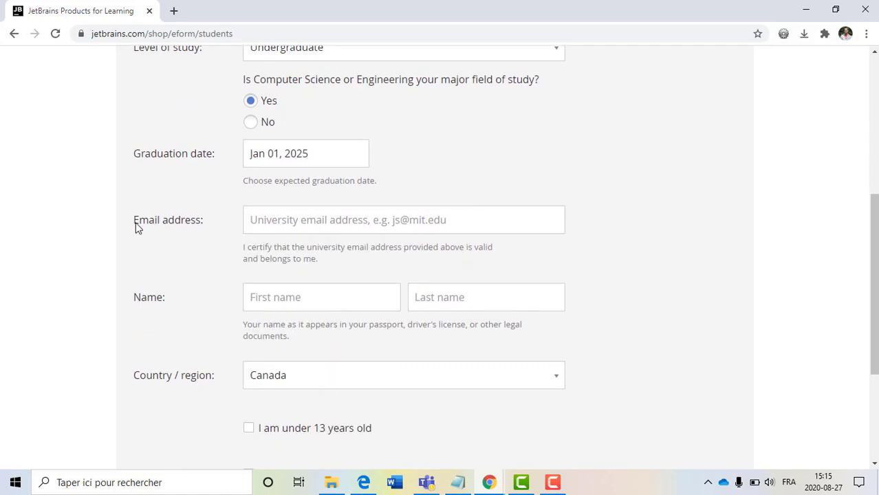
left_click_drag(147, 225, 215, 232)
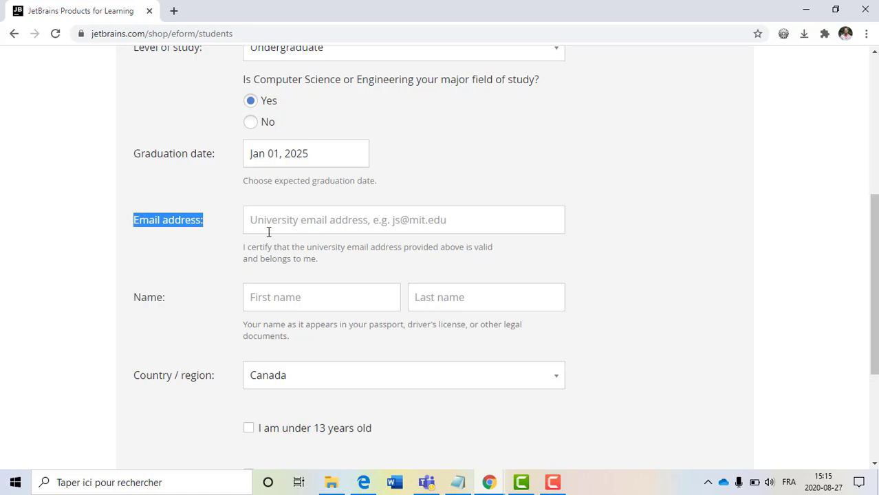
left_click(313, 252)
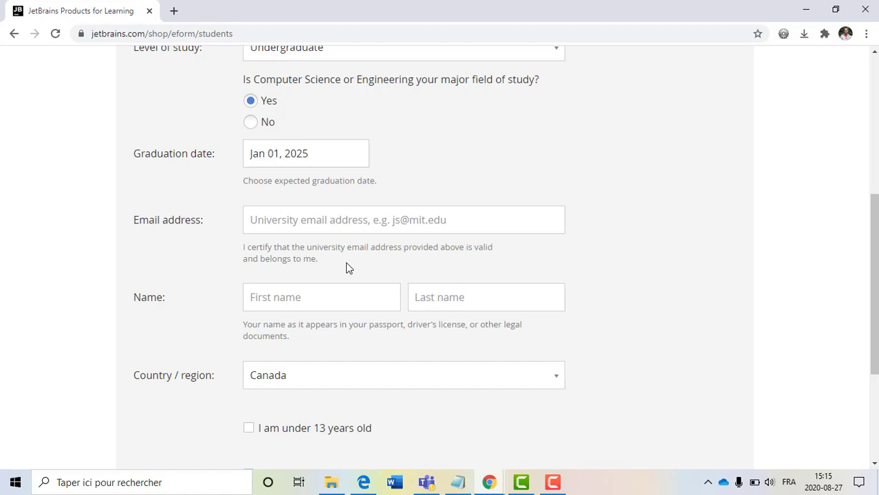
- In the Notepad note, space out the two email lines and inspect the example address
left_click(457, 482)
left_click(527, 254)
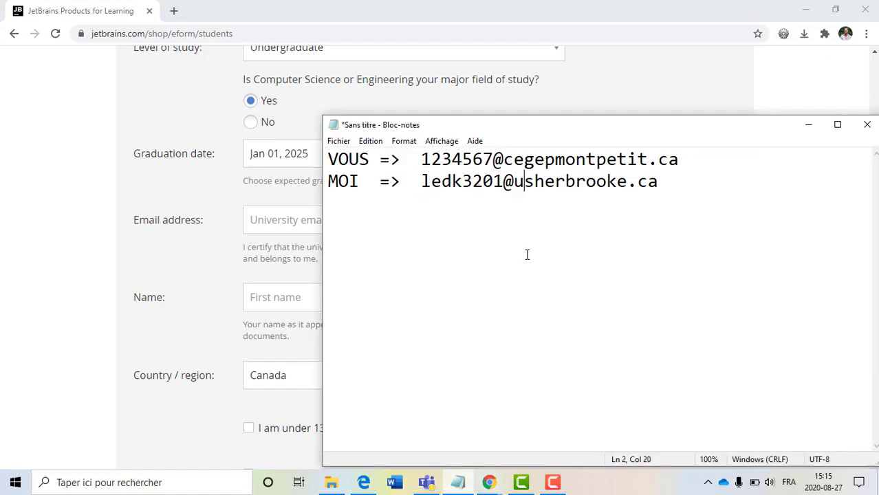
left_click(691, 166)
key("Return")
key("Return")
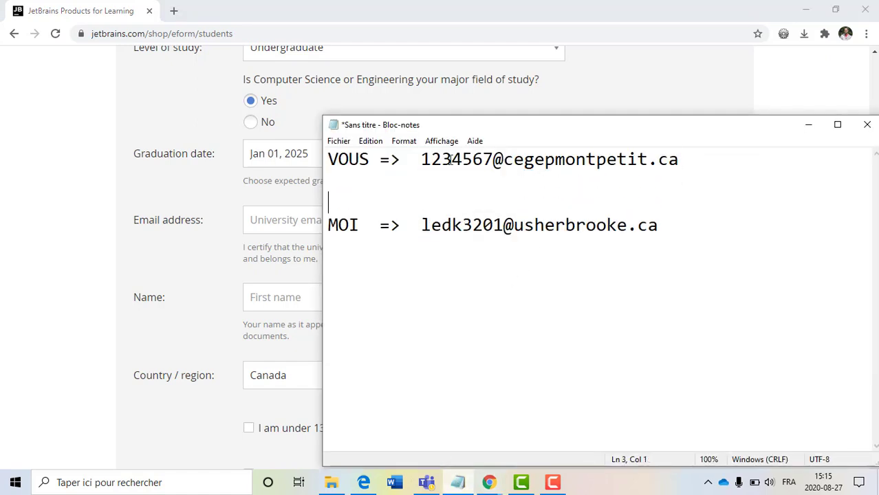
left_click_drag(420, 159, 493, 159)
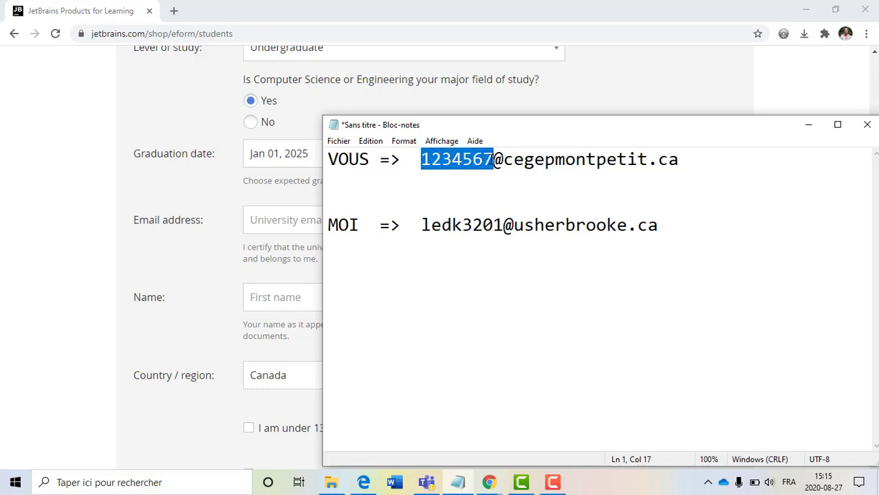
left_click(493, 159)
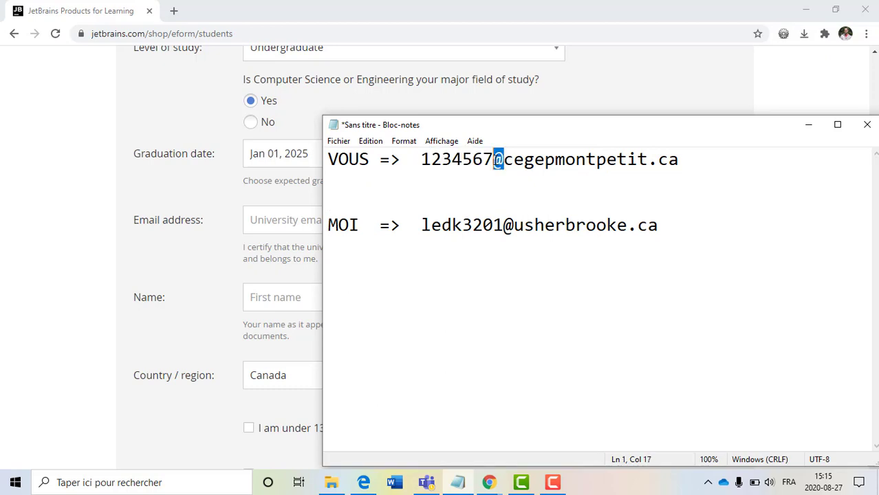
left_click_drag(514, 159, 417, 146)
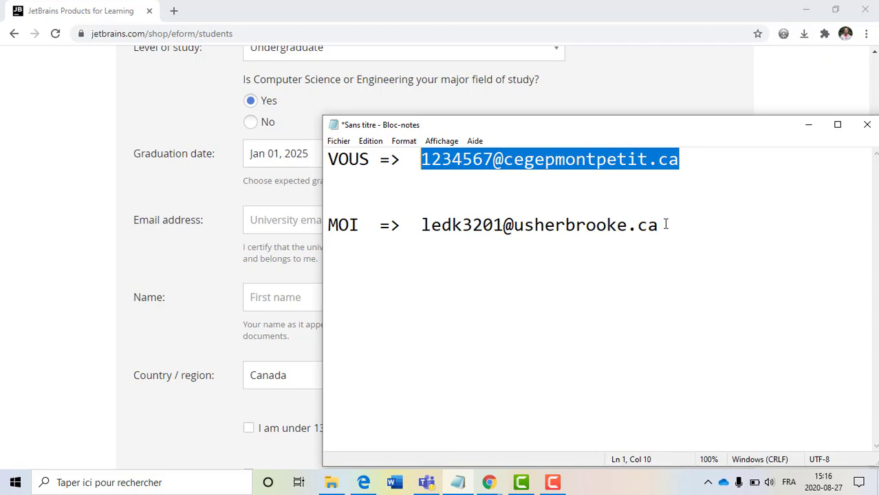
- Copy the MOI line's university address and paste it into the form's Email address field
left_click_drag(666, 225, 424, 225)
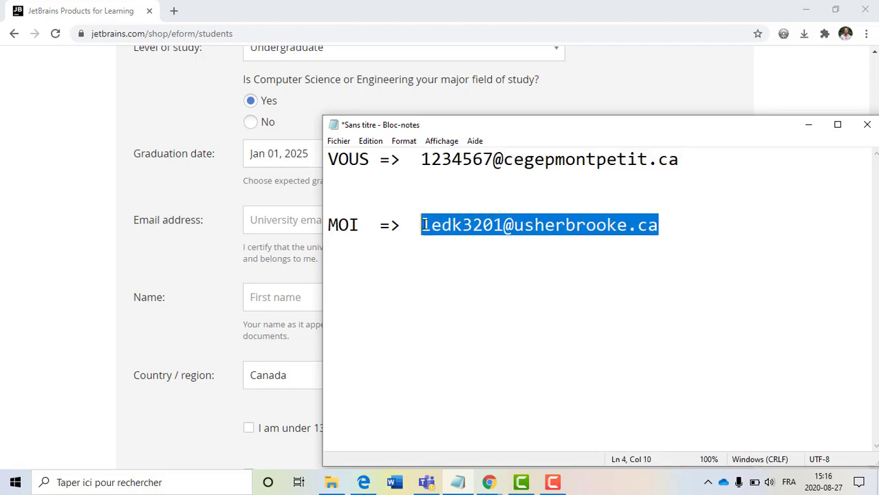
key("ctrl+c")
left_click(308, 221)
key("ctrl+v")
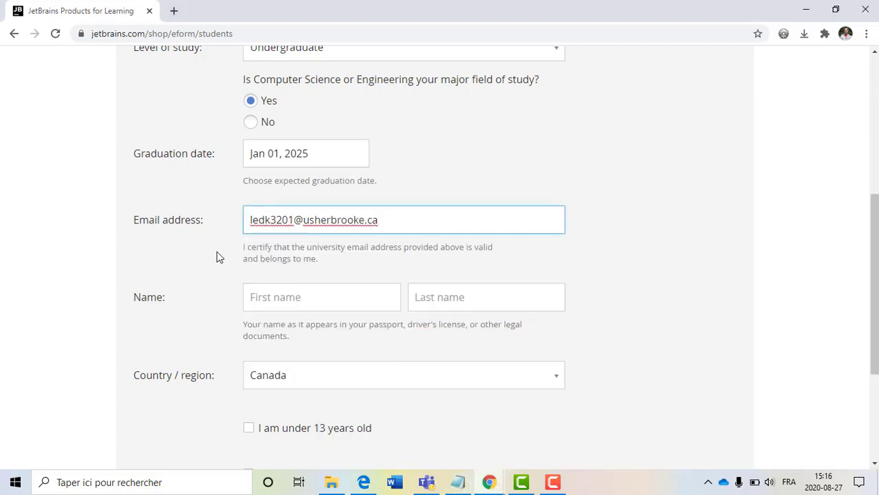
- Enter the applicant's first and last name, then scroll down to the agreement checkboxes
left_click(217, 252)
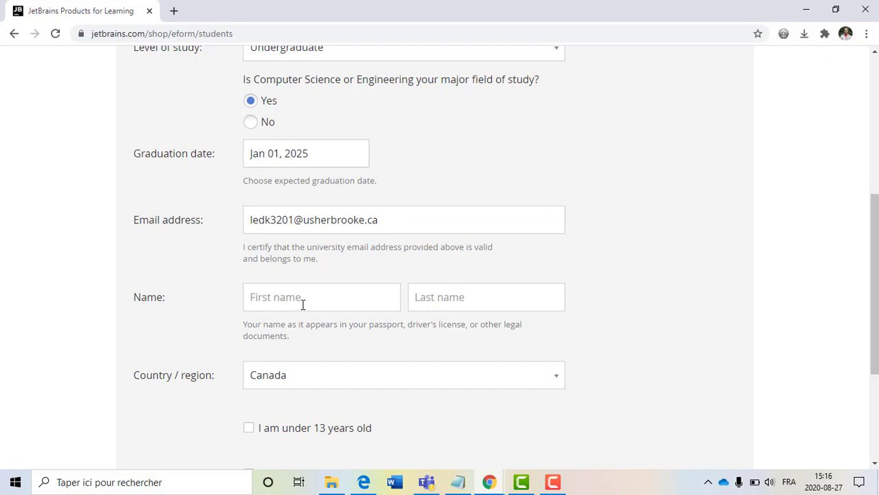
left_click(279, 296)
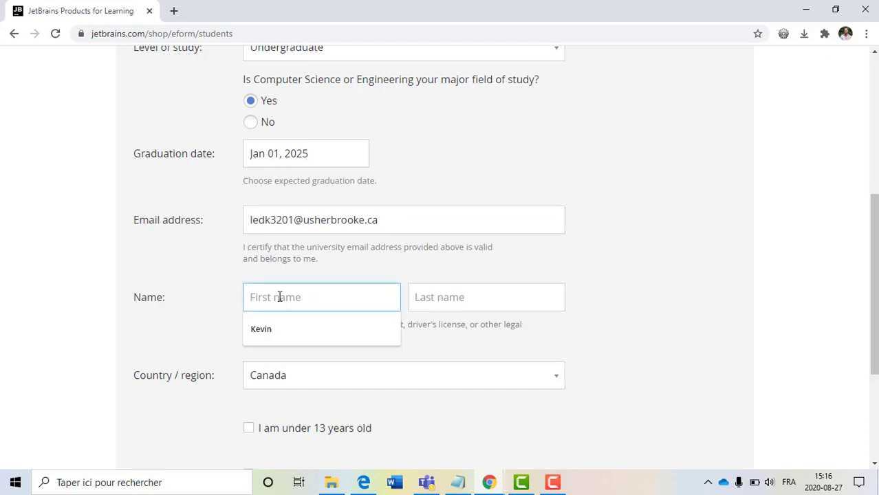
key("Tab")
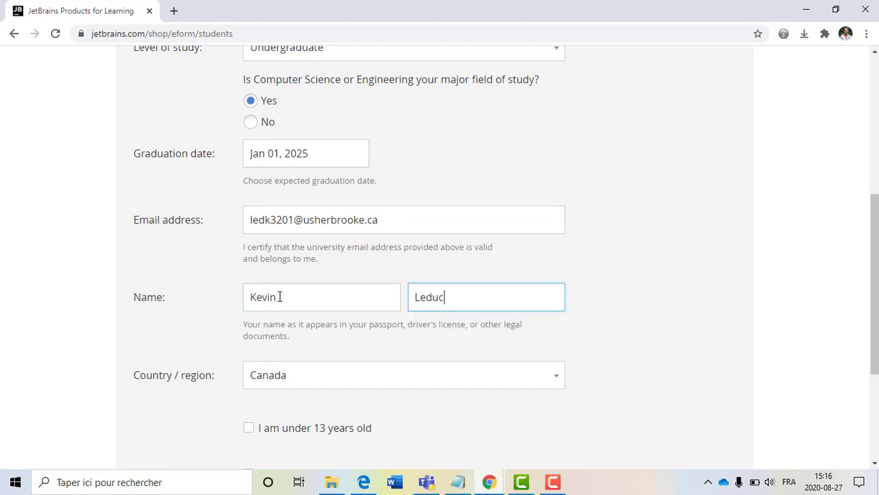
key("Tab")
left_click(274, 350)
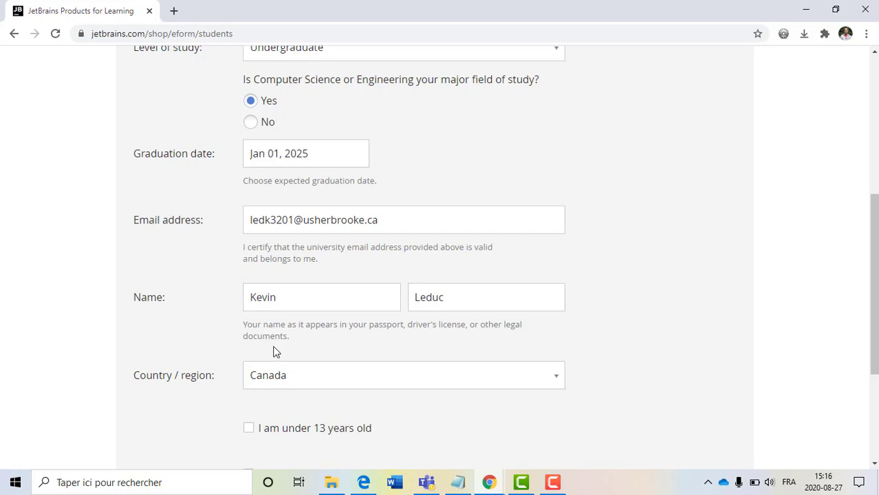
scroll(273, 351, "down", 2)
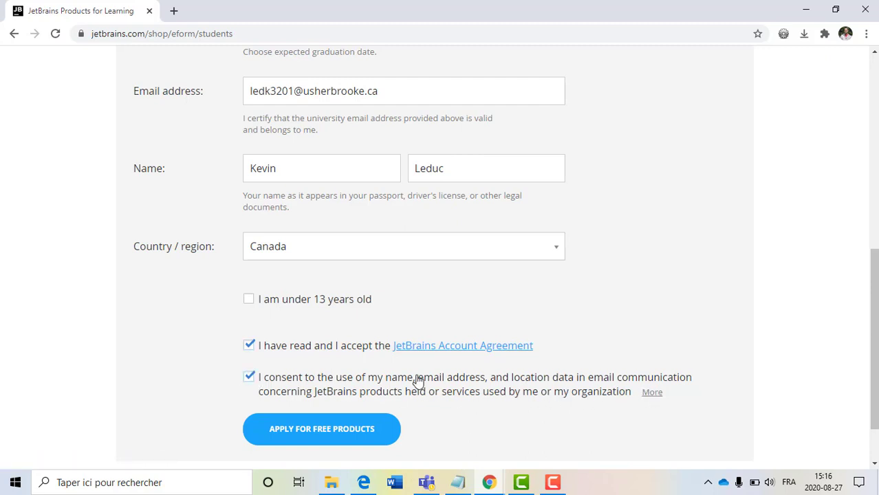
scroll(412, 379, "down", 1)
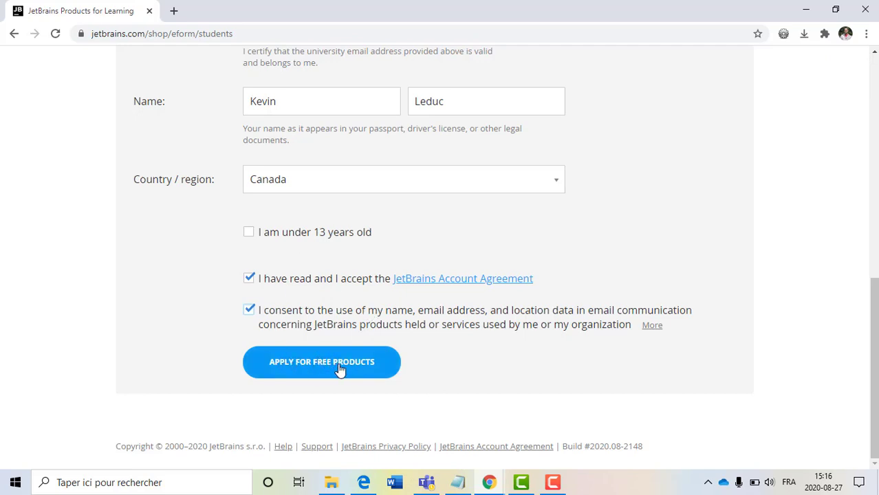
- Submit with APPLY FOR FREE PRODUCTS and check the verification address on the Thank you page
left_click(339, 369)
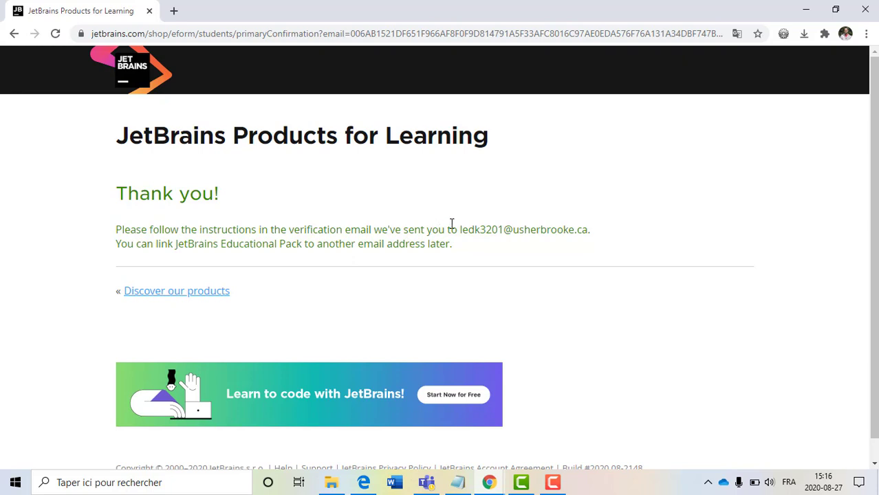
left_click_drag(460, 230, 598, 233)
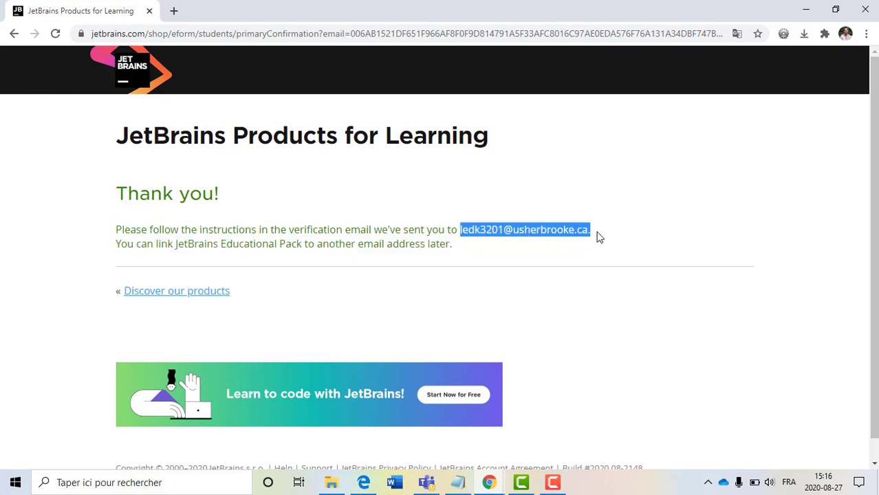
left_click(591, 229)
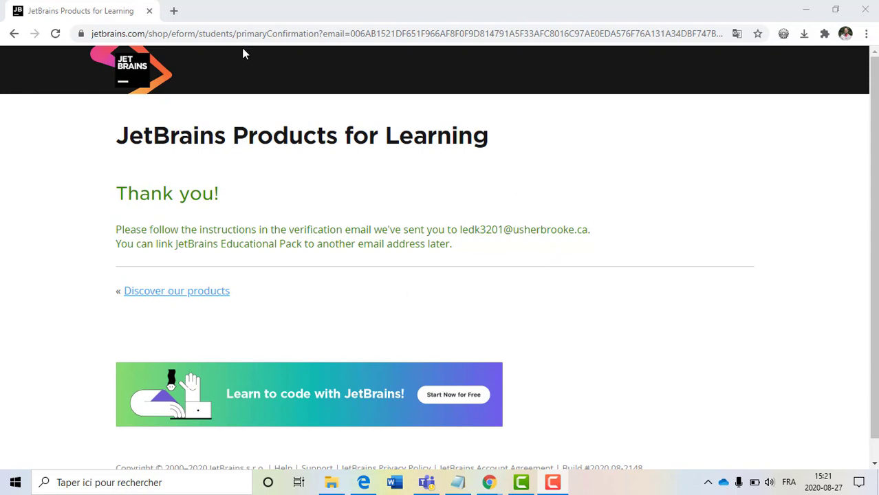
- Go to office365.com in a new tab and open the Microsoft account sign-in page
left_click(174, 12)
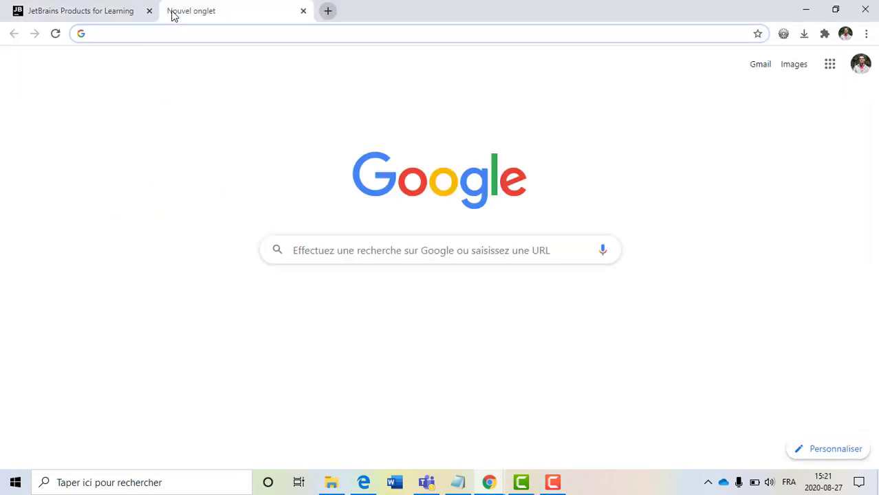
type("office")
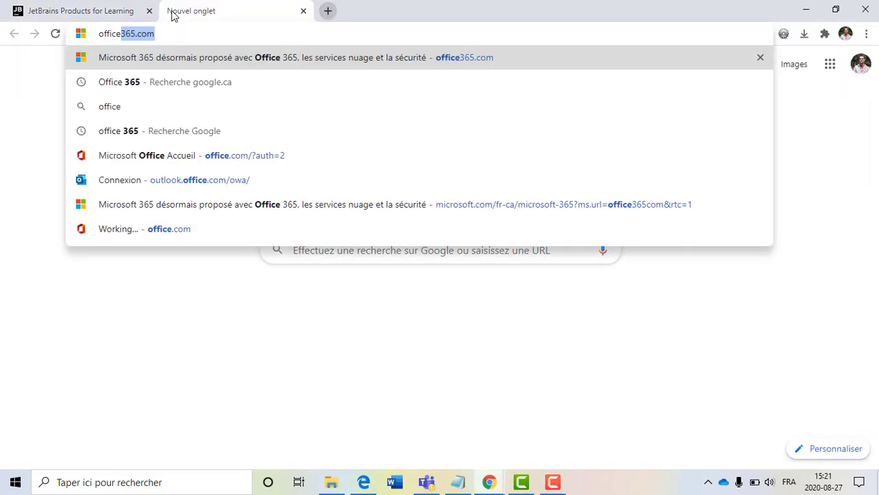
type("36")
key("BackSpace")
key("BackSpace")
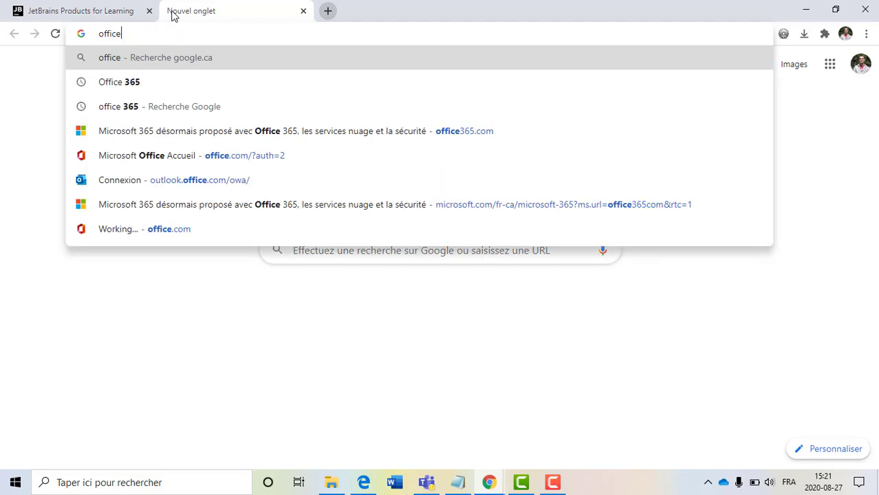
type("365.co")
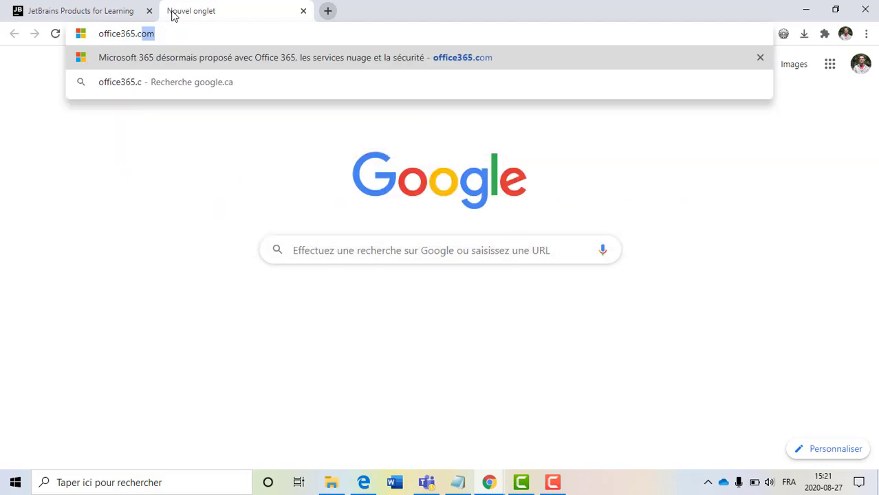
key("Return")
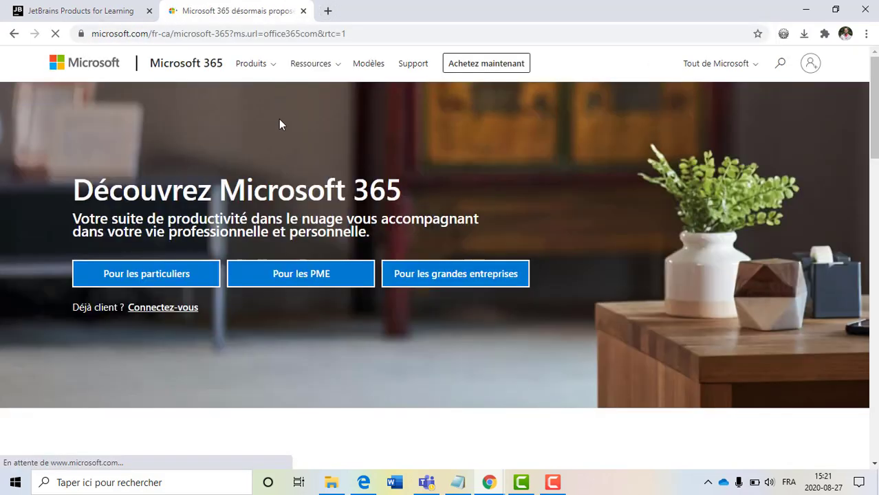
left_click(813, 65)
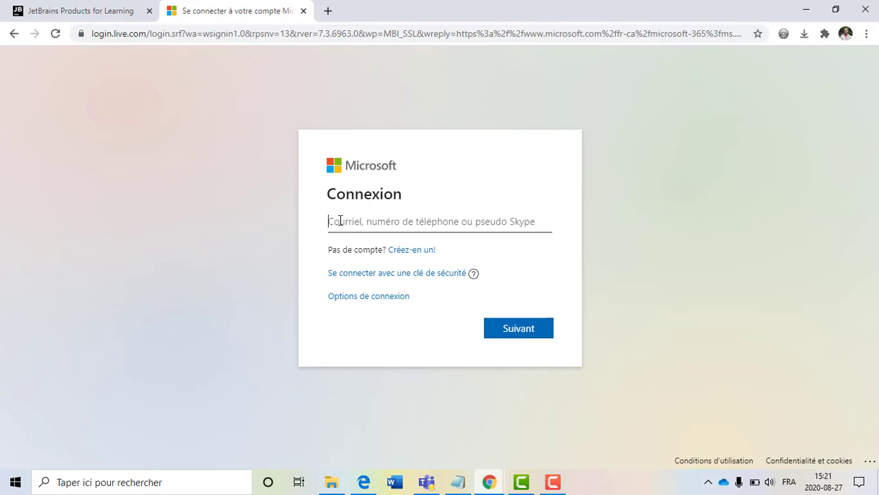
- Paste the university address from Notepad's MOI line into the Microsoft sign-in email field
left_click(457, 483)
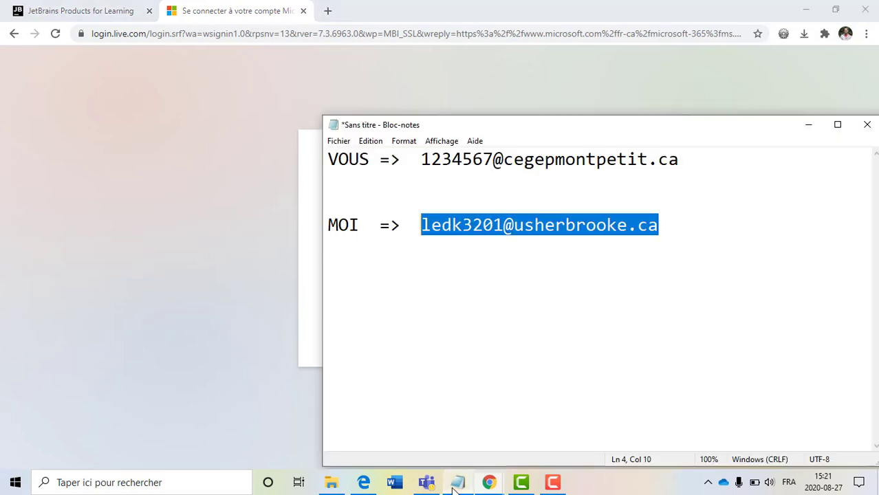
left_click(522, 161)
left_click_drag(695, 161, 424, 159)
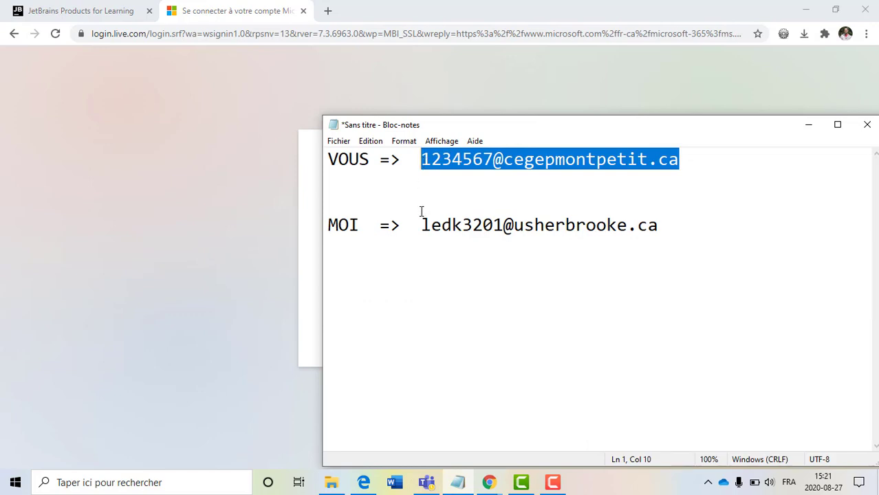
left_click_drag(421, 225, 661, 231)
key("ctrl+c")
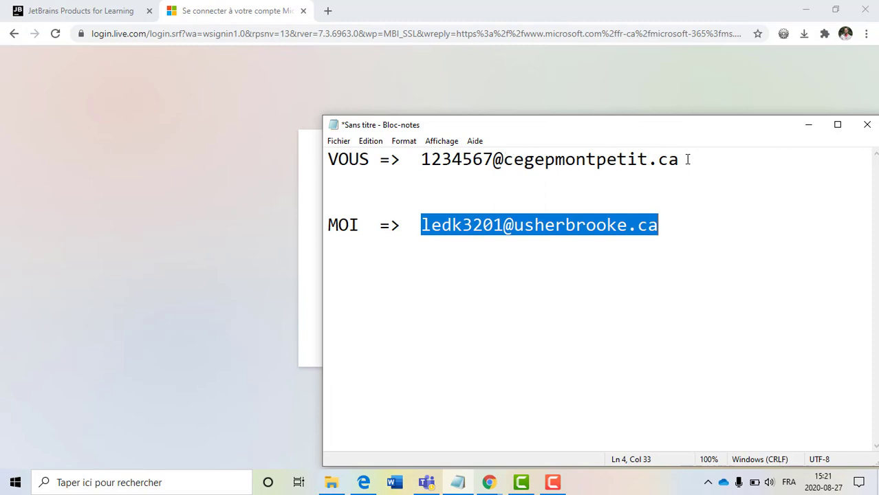
left_click(368, 230)
key("ctrl+v")
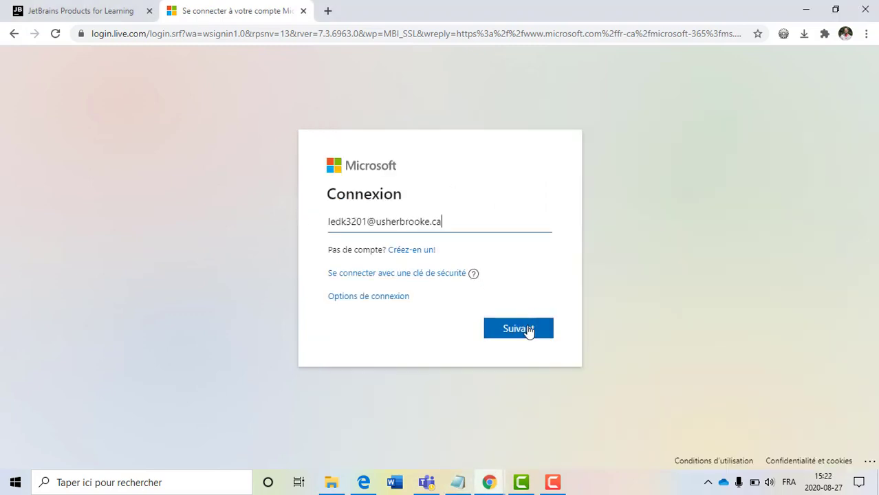
- Continue to the Université de Sherbrooke page, sign in with the account password, and decline saving it
left_click(526, 330)
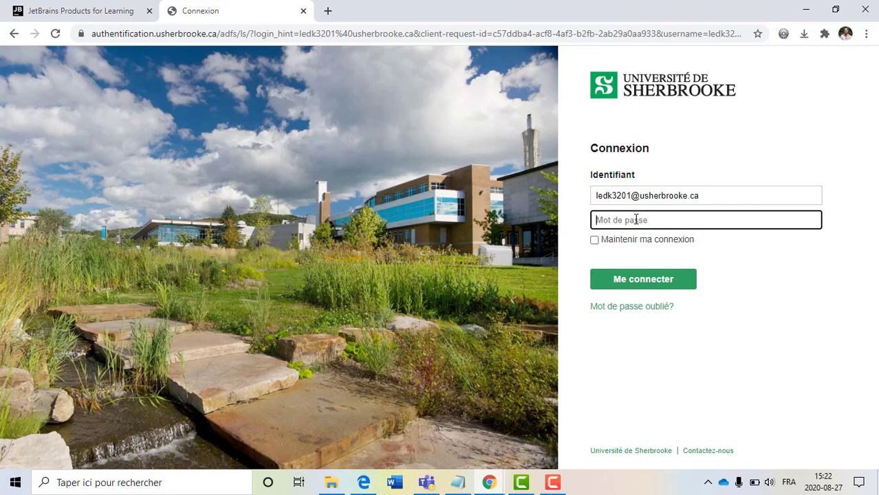
type("•••••••••")
key("Return")
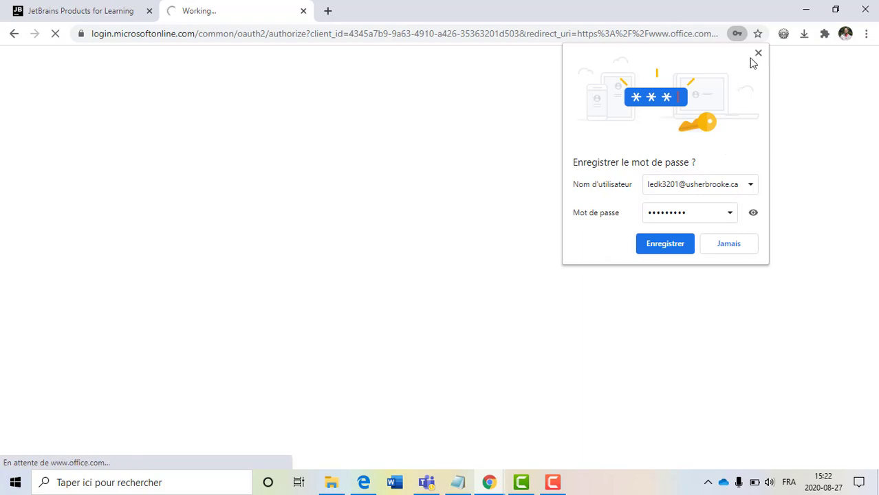
left_click(757, 53)
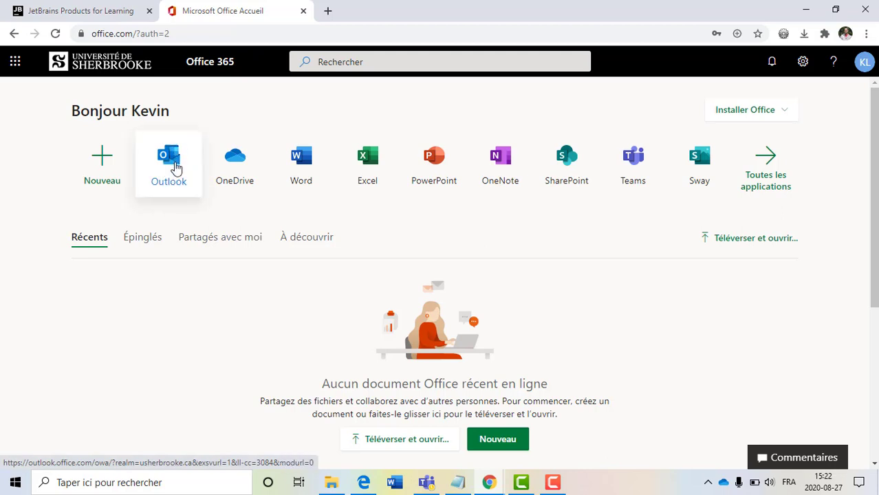
- In Outlook, open the newest JetBrains Educational Pack email and follow its confirmation link
left_click(181, 171)
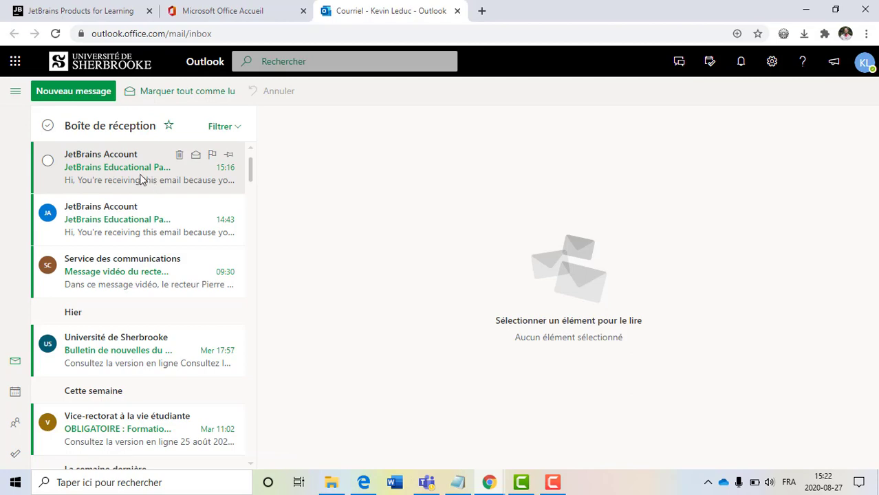
left_click(140, 179)
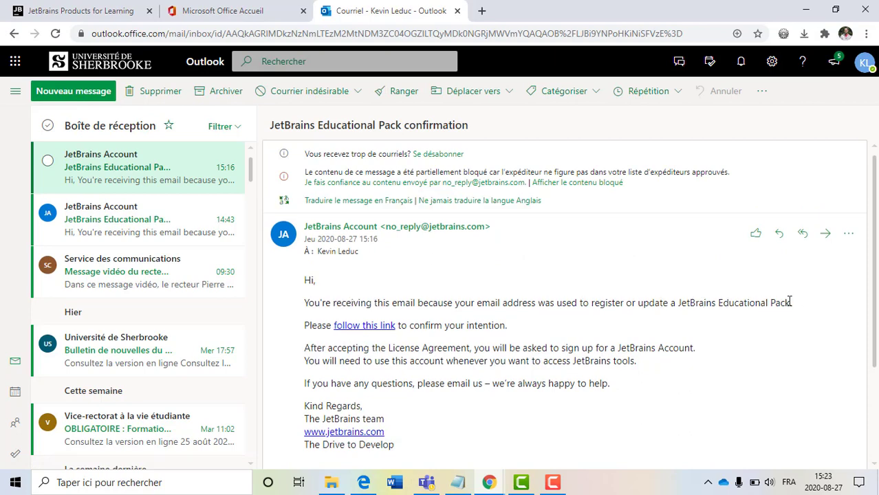
left_click_drag(790, 302, 675, 301)
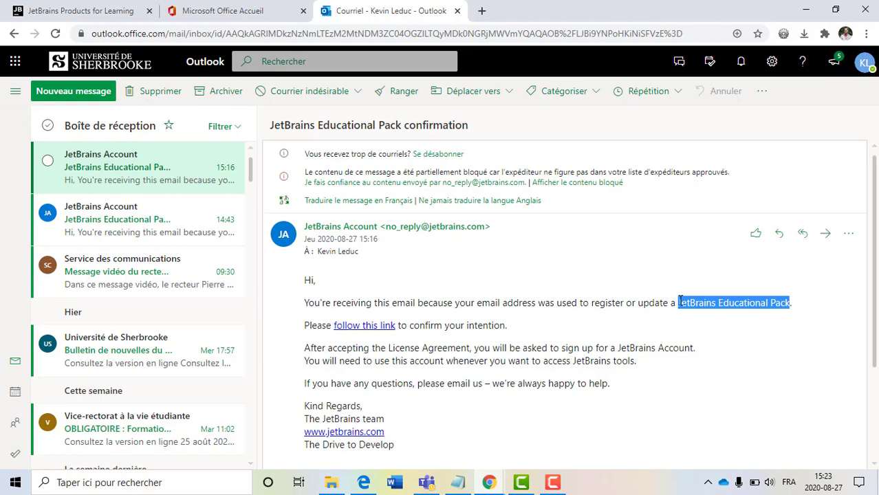
scroll(678, 301, "down", 2)
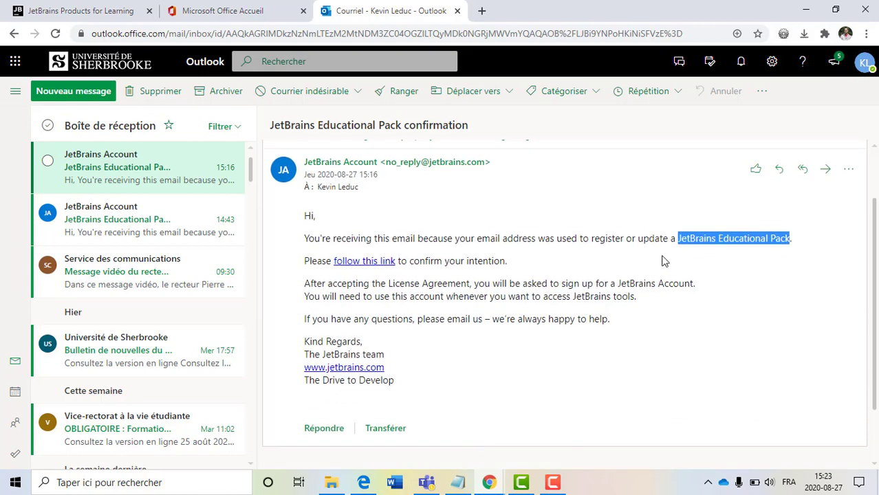
left_click(523, 260)
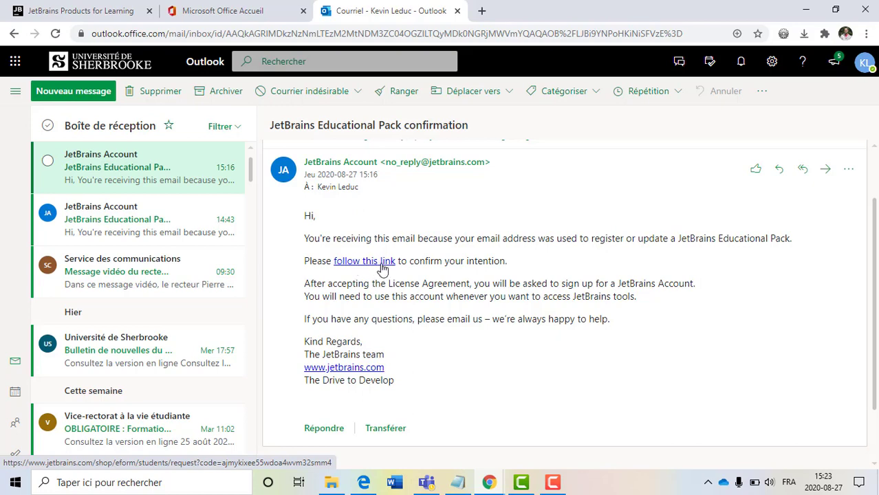
left_click(383, 266)
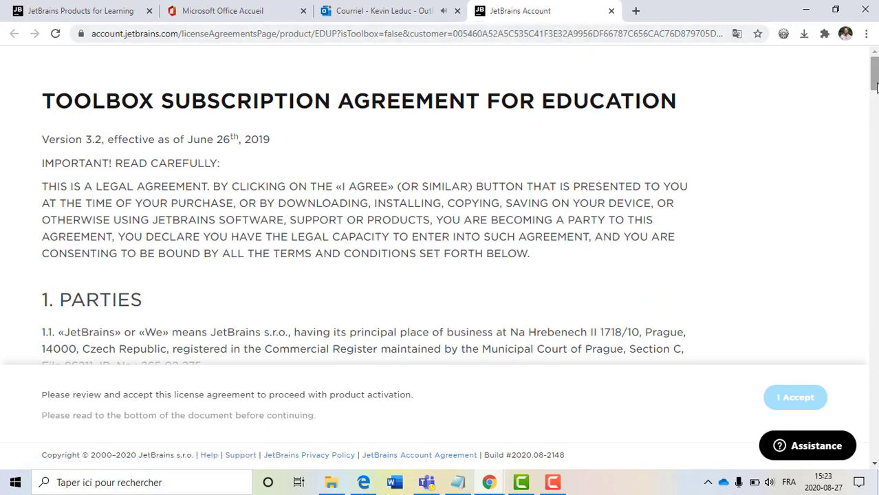
- Scroll to the end of the Toolbox education subscription agreement and accept it
left_click_drag(875, 86, 874, 444)
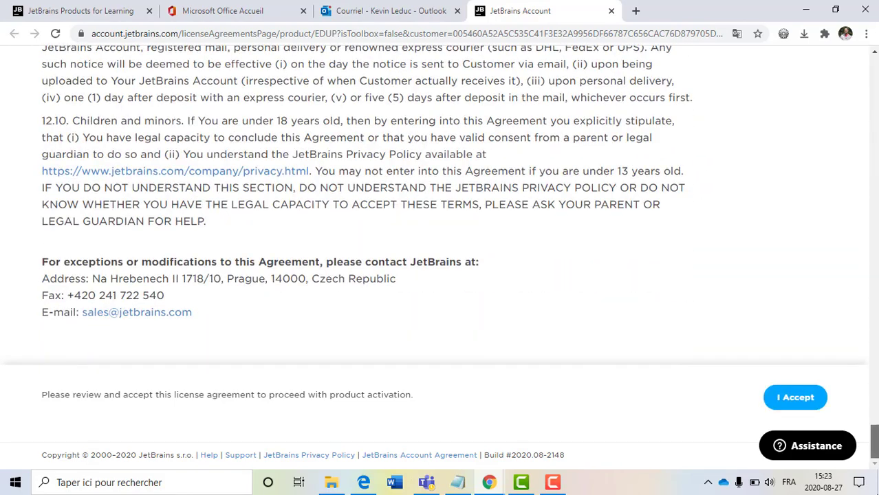
left_click(797, 401)
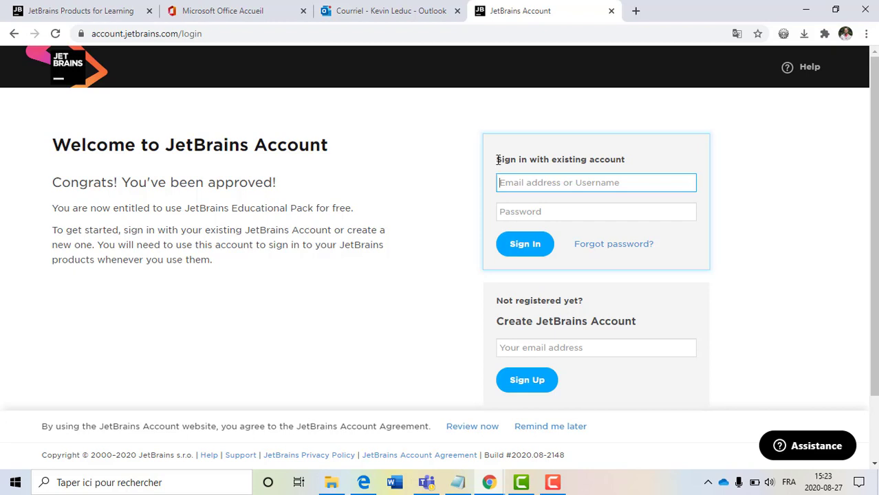
- Autofill the university e-mail into the Create JetBrains Account field and sign up
left_click_drag(496, 160, 653, 168)
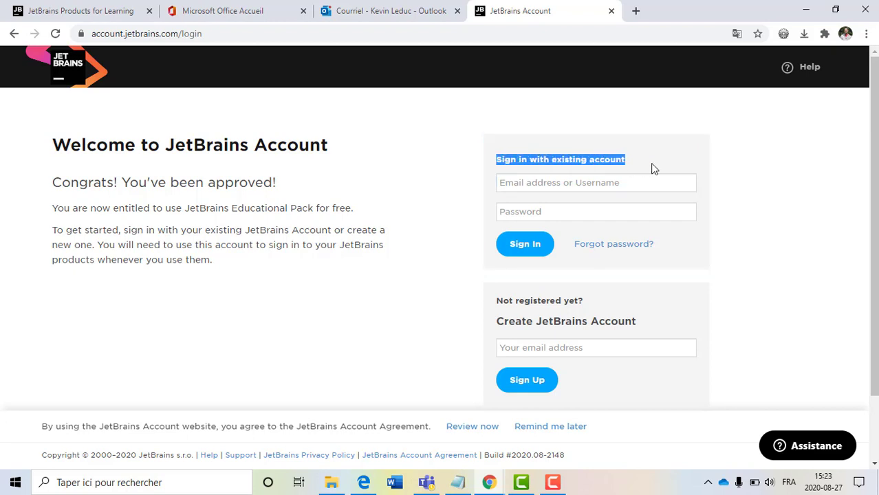
left_click(654, 168)
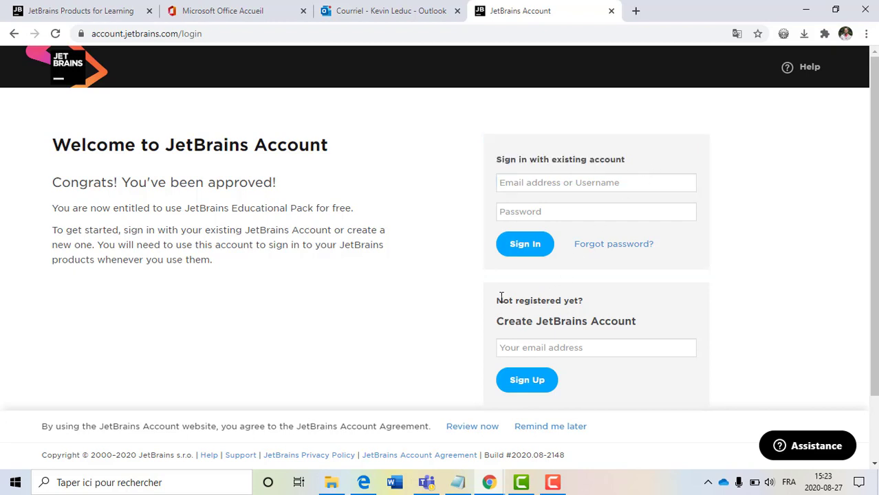
left_click_drag(500, 297, 641, 330)
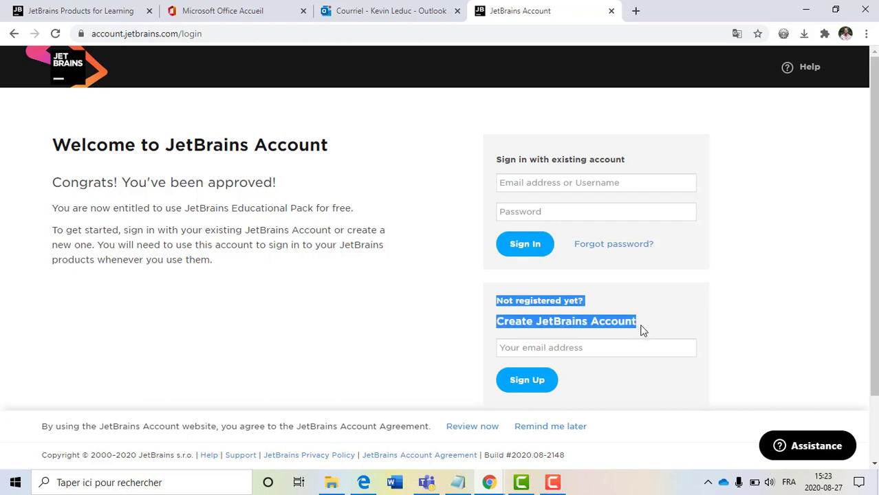
left_click(641, 331)
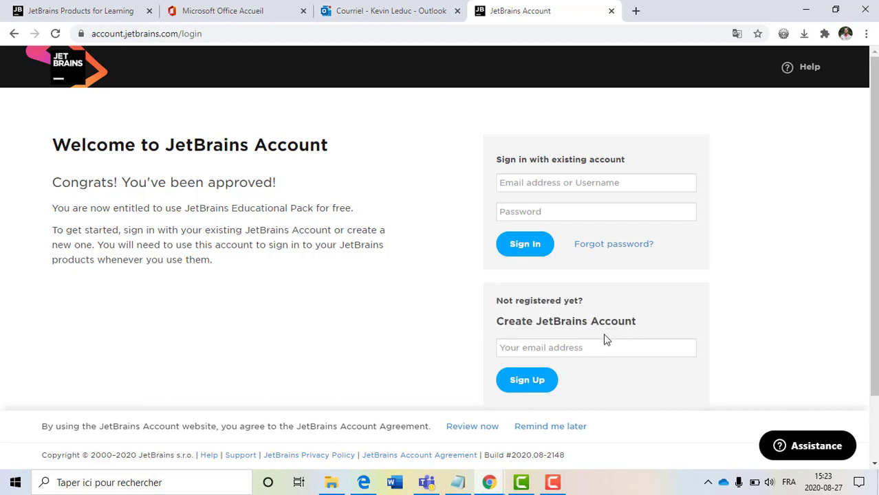
left_click(593, 344)
left_click(455, 330)
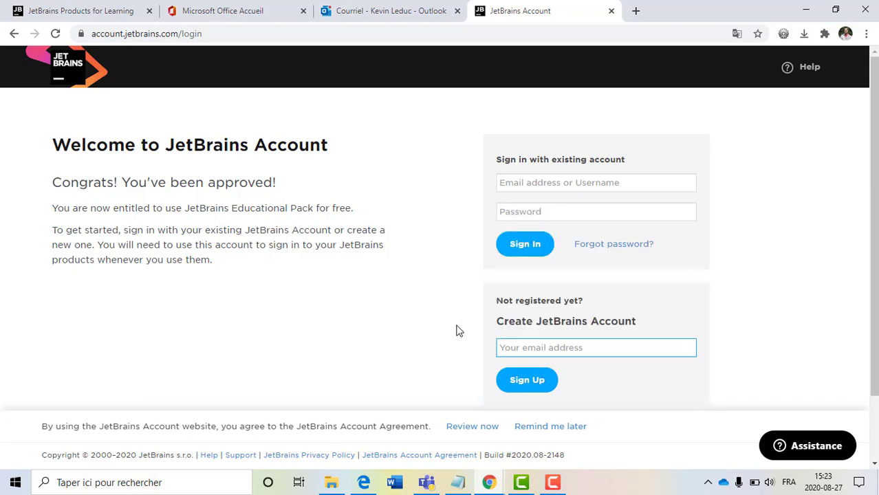
left_click(531, 347)
key("Down")
key("Down")
key("Down")
key("Return")
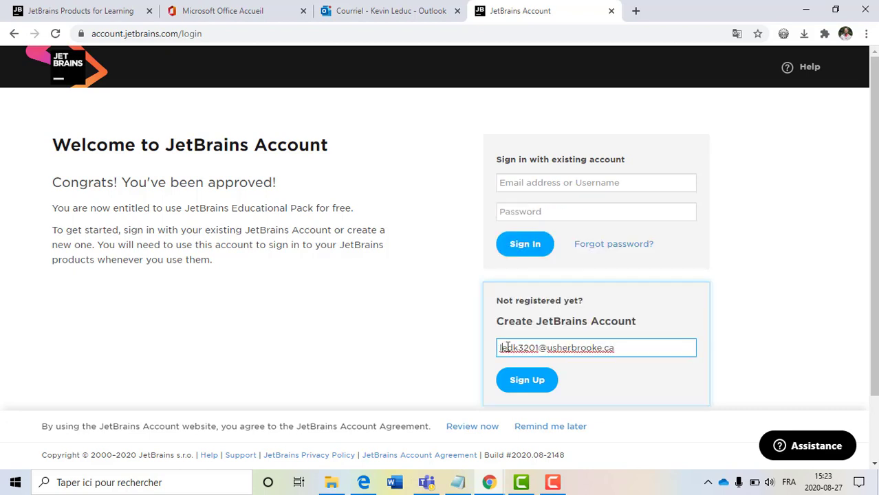
left_click_drag(507, 347, 472, 350)
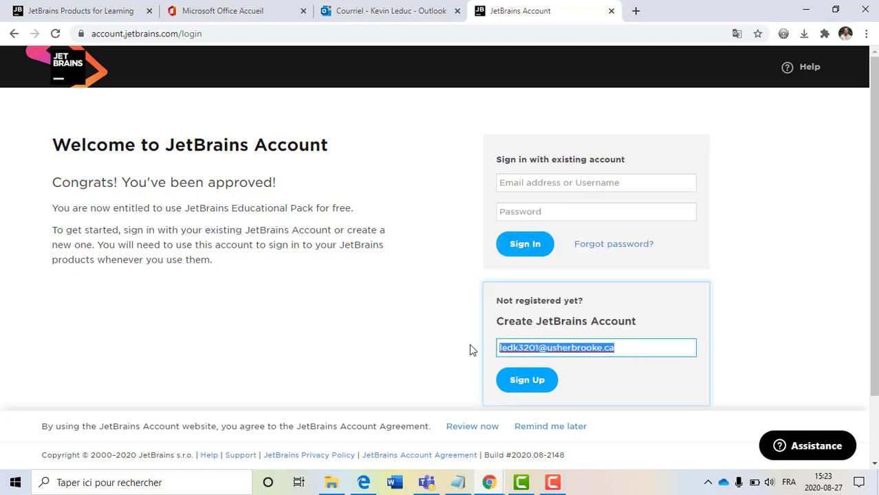
left_click(478, 350)
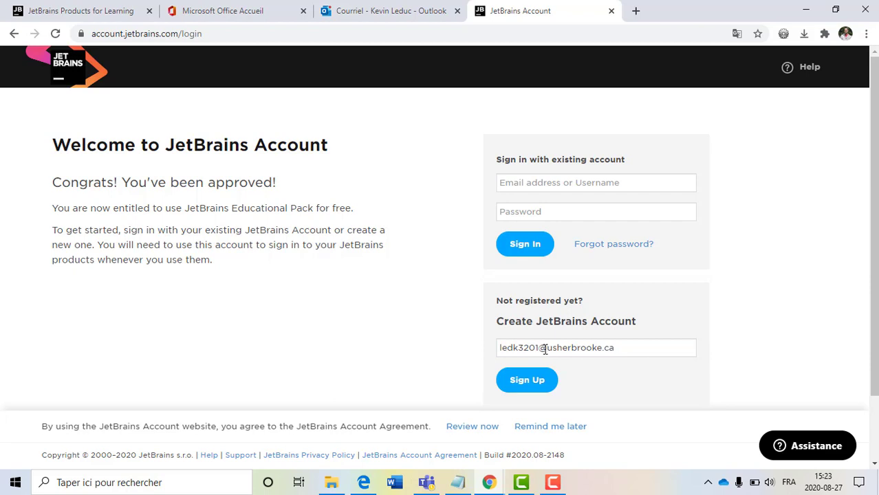
left_click(522, 384)
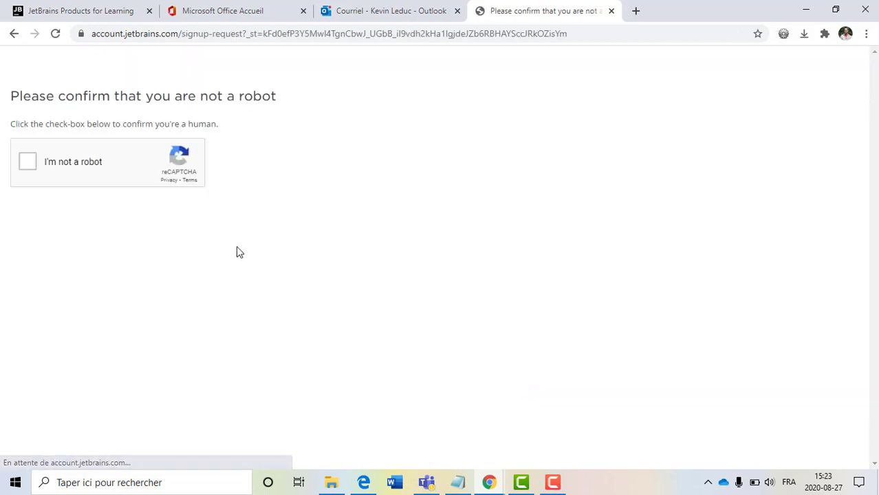
- Tick the reCAPTCHA box and fill Username with the suggested university e-mail
left_click(27, 166)
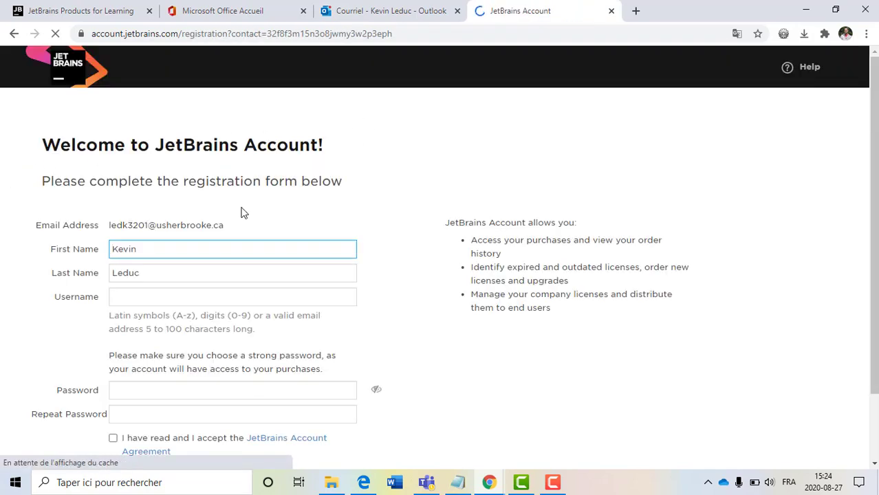
scroll(180, 196, "down", 1)
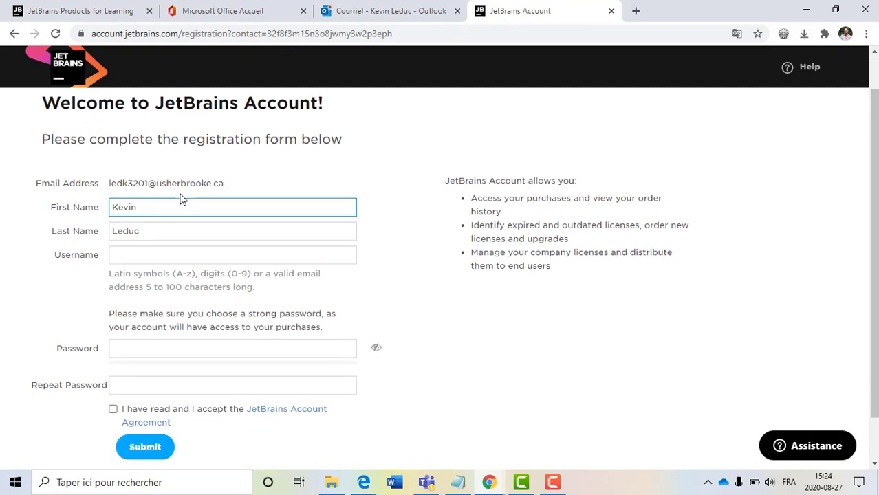
left_click(143, 184)
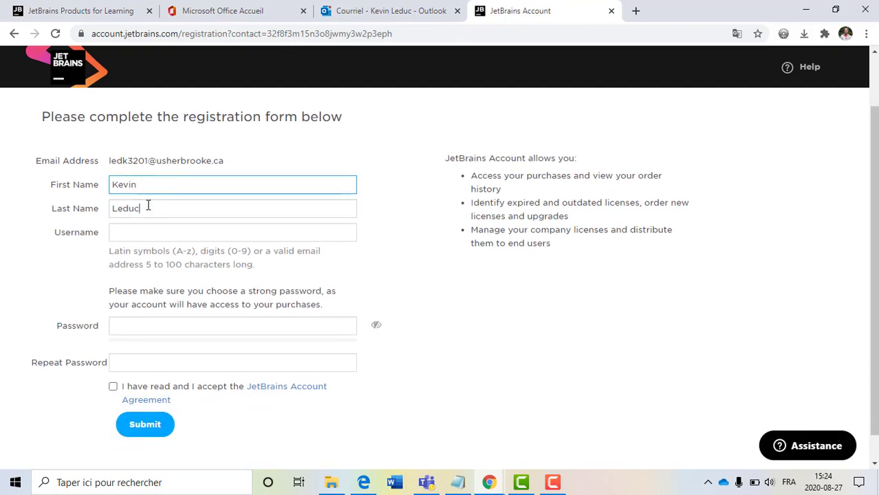
left_click(148, 209)
left_click(142, 227)
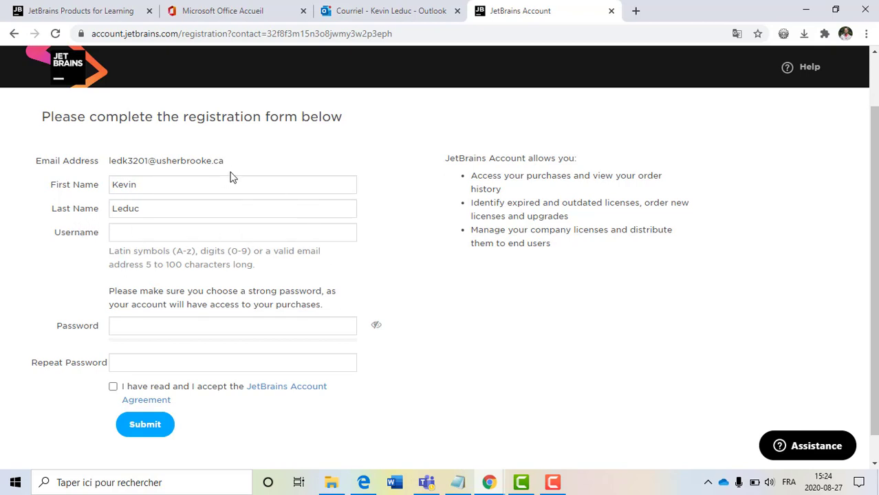
left_click(190, 234)
key("Down")
key("Return")
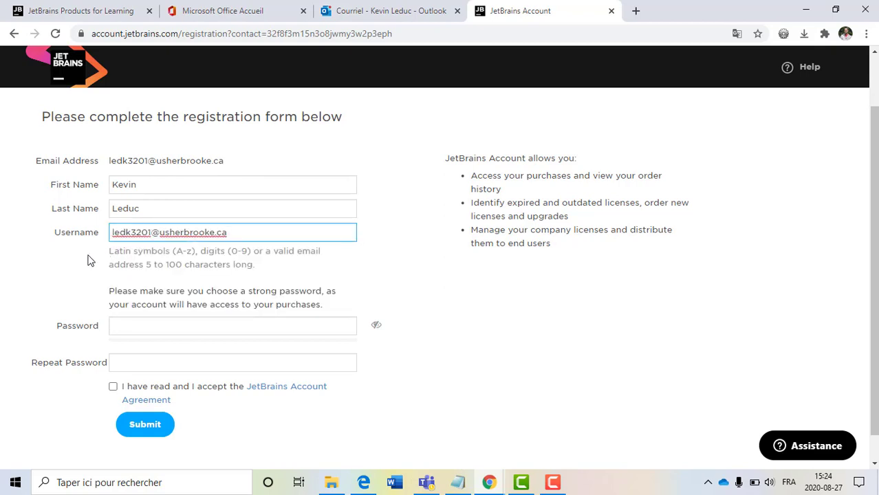
scroll(164, 310, "down", 1)
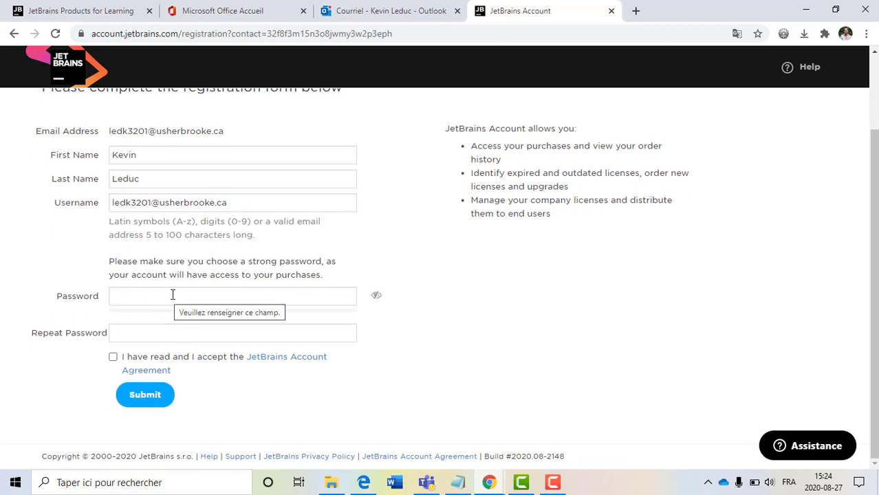
- Enter the account password twice, accept the JetBrains Account Agreement, and submit registration
left_click(173, 295)
type("•••••")
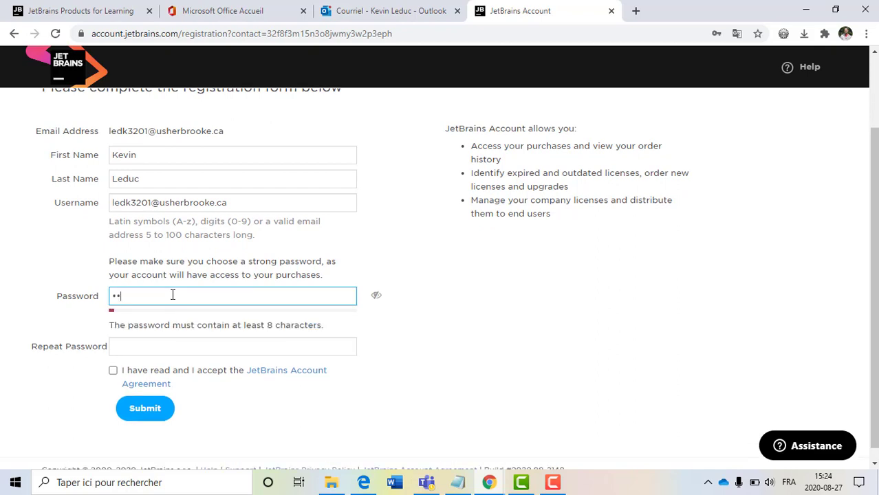
type("••••")
key("Tab")
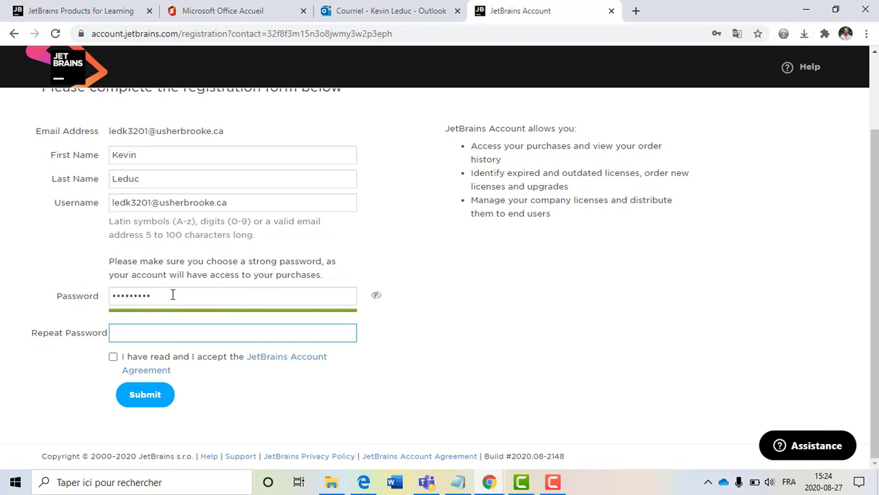
type("••••••••")
left_click(114, 358)
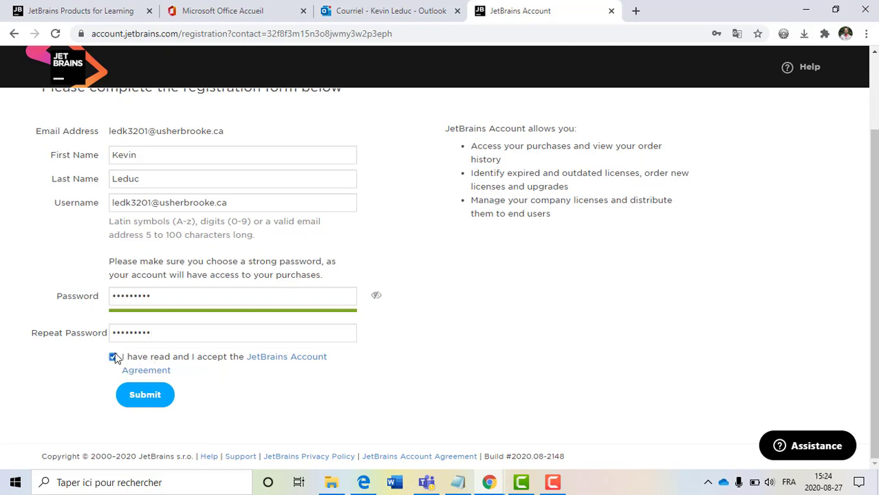
left_click(154, 405)
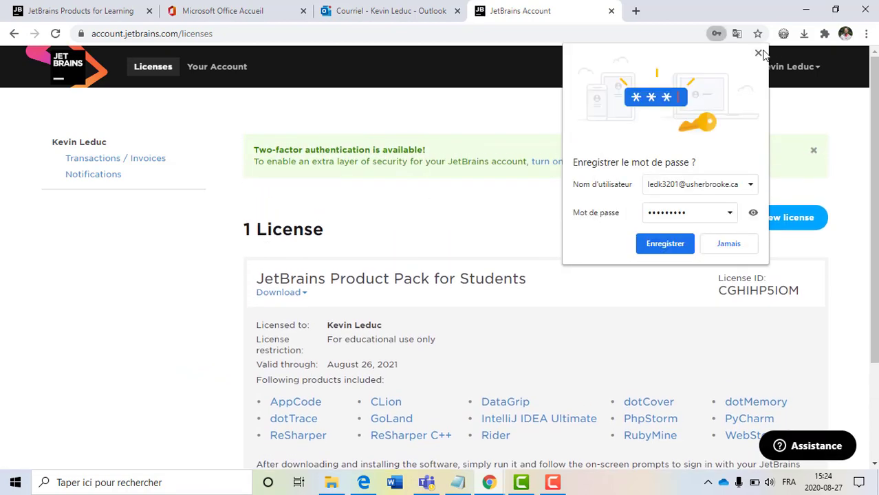
- Dismiss Chrome's save-password prompt and close the account menu without logging out
left_click(761, 55)
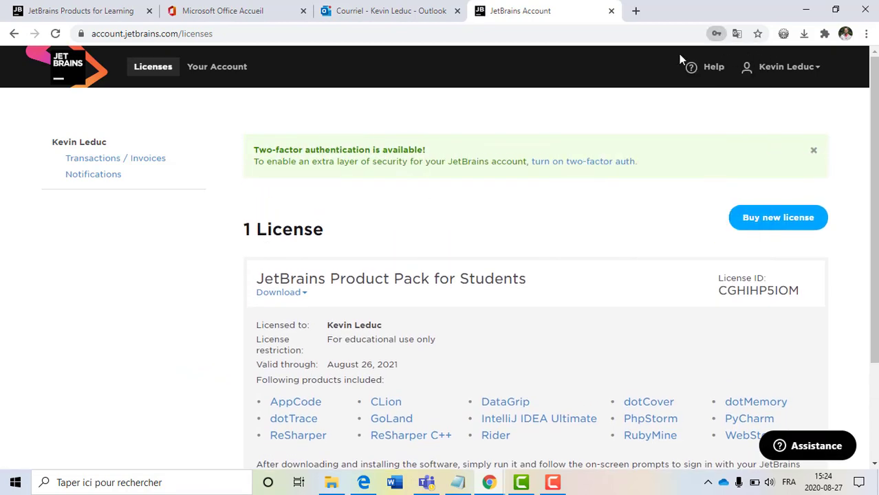
left_click(817, 70)
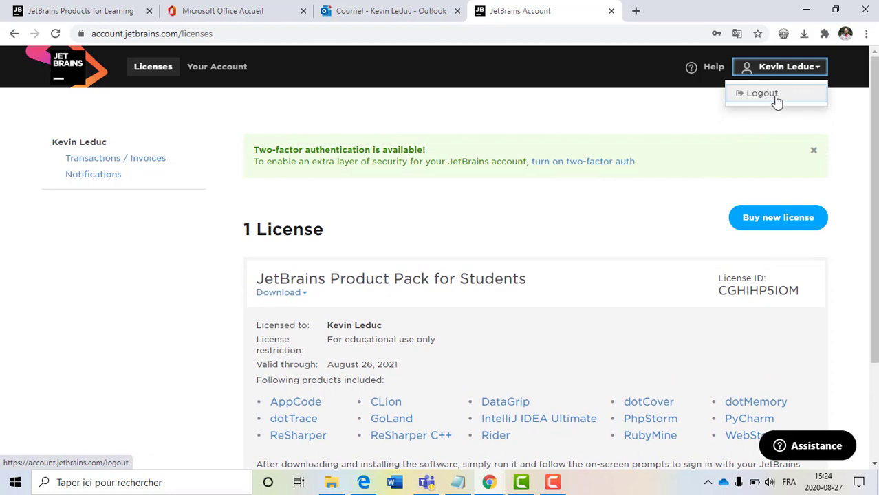
left_click(633, 102)
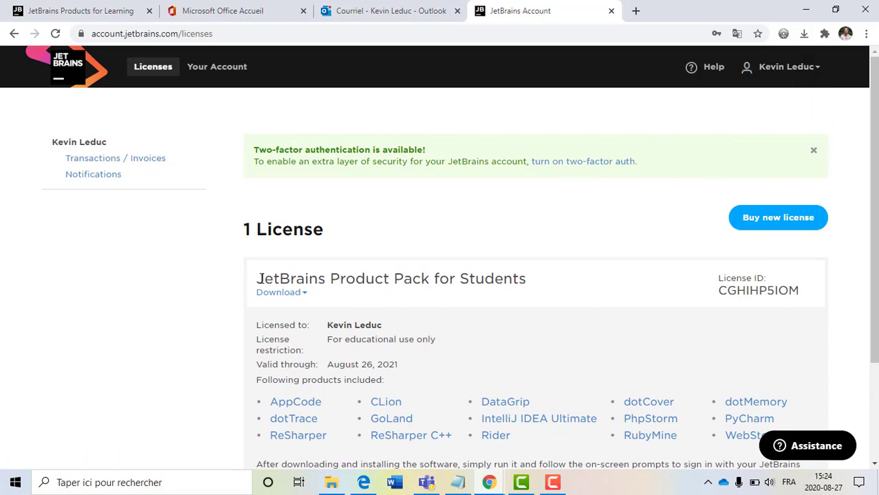
- Review the Product Pack for Students license, valid through August 26, 2021
left_click_drag(257, 278, 544, 289)
left_click(548, 287)
scroll(548, 288, "down", 3)
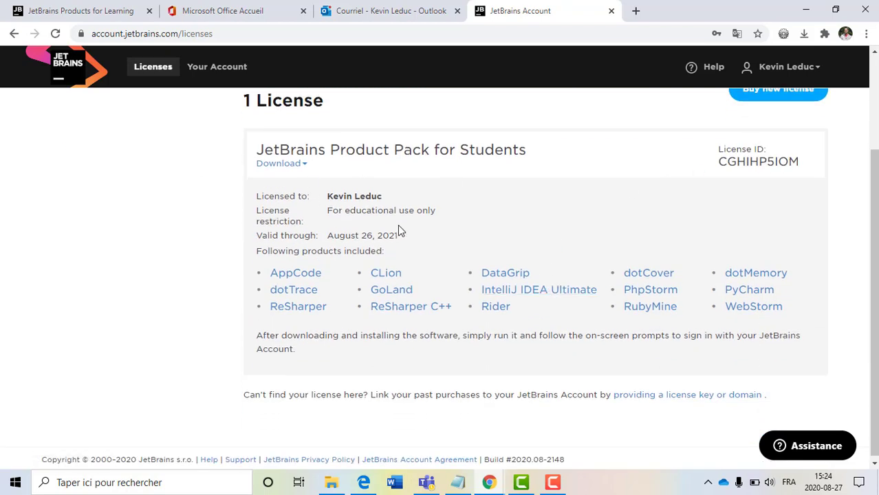
scroll(412, 188, "up", 1)
scroll(396, 185, "down", 1)
- Expand the student pack's Download list and open WebStorm's download page in a new tab
left_click(304, 166)
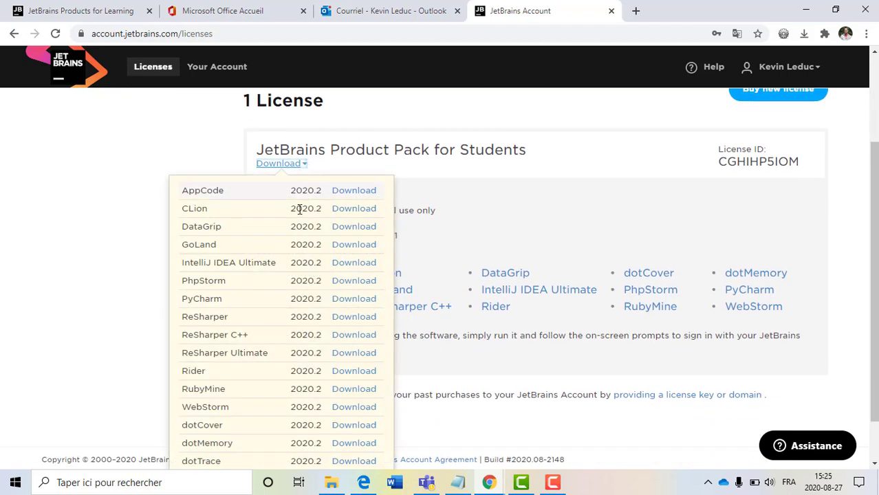
scroll(300, 242, "down", 1)
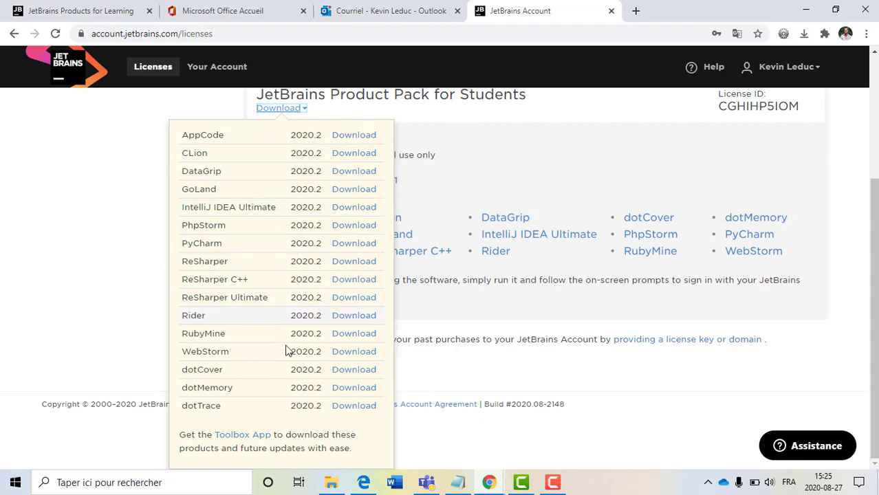
left_click(363, 352)
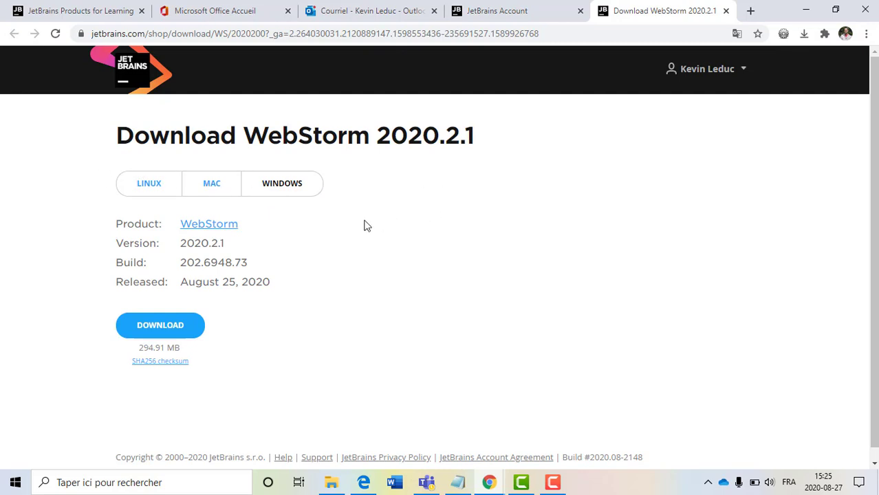
- Download WebStorm-2020.2.1.exe for Windows and launch it from Chrome's download bar
left_click(159, 329)
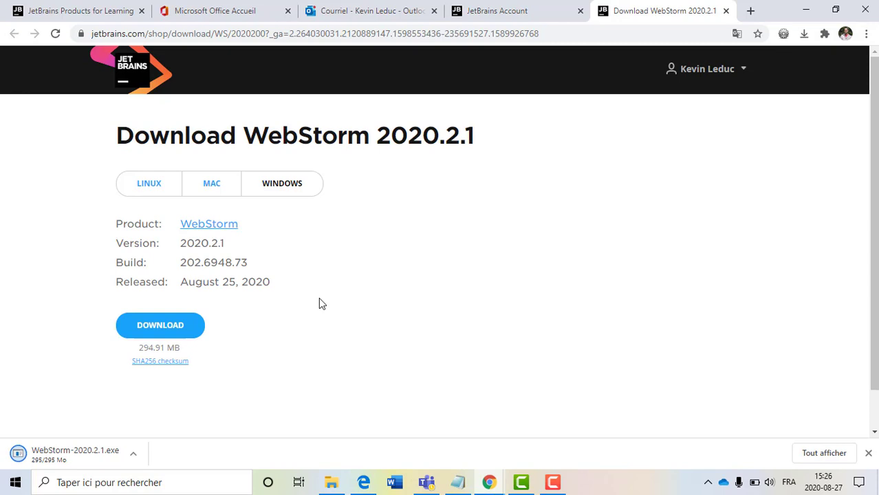
left_click(90, 454)
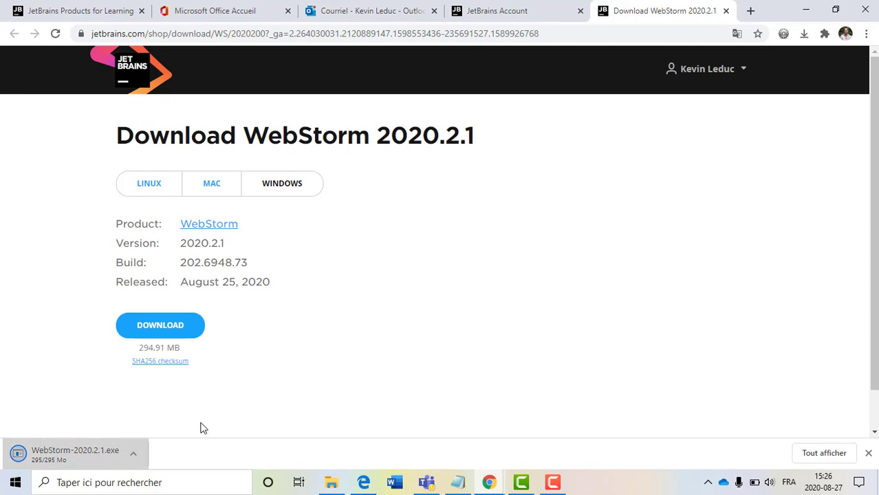